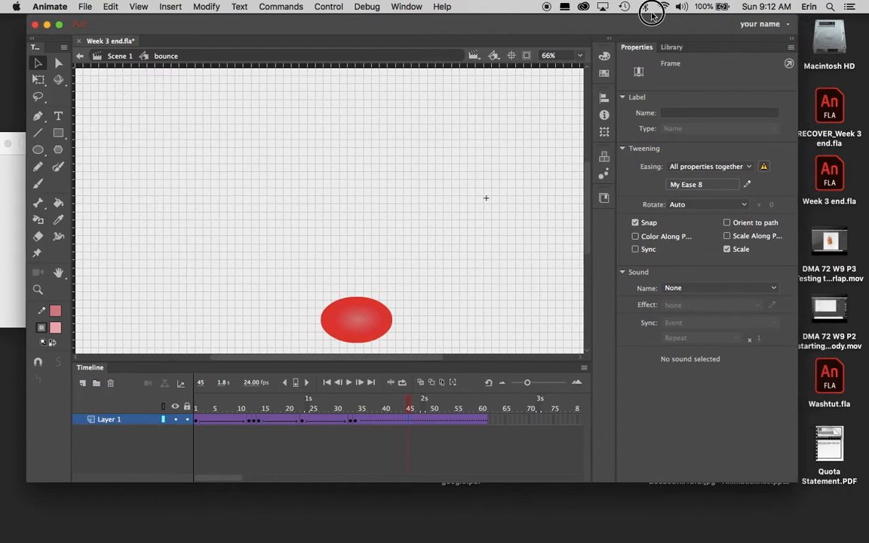
- Enlarge the document window and preview the bounce symbol's animation by scrubbing its timeline up to frame 52
{"action": "left_click_drag", "start_coordinate": [777, 480], "coordinate": [801, 507]}
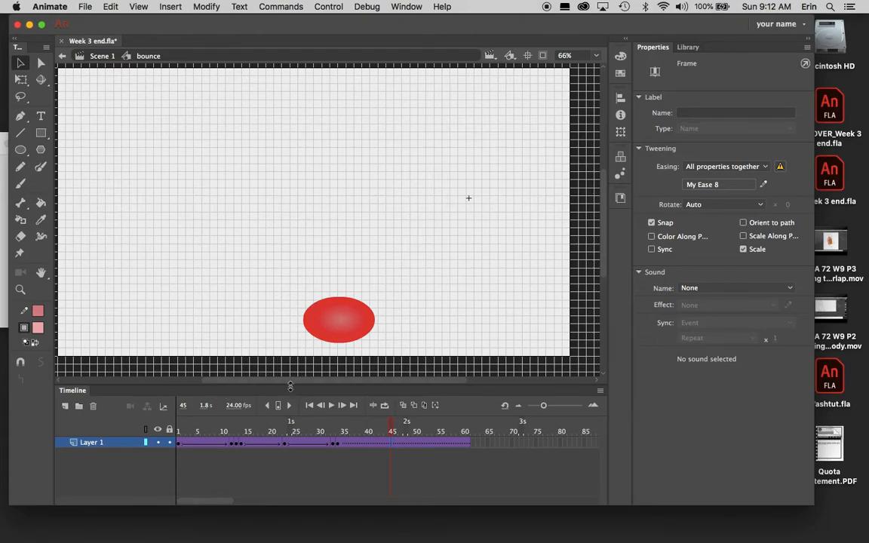
{"action": "left_click_drag", "start_coordinate": [289, 381], "coordinate": [286, 381]}
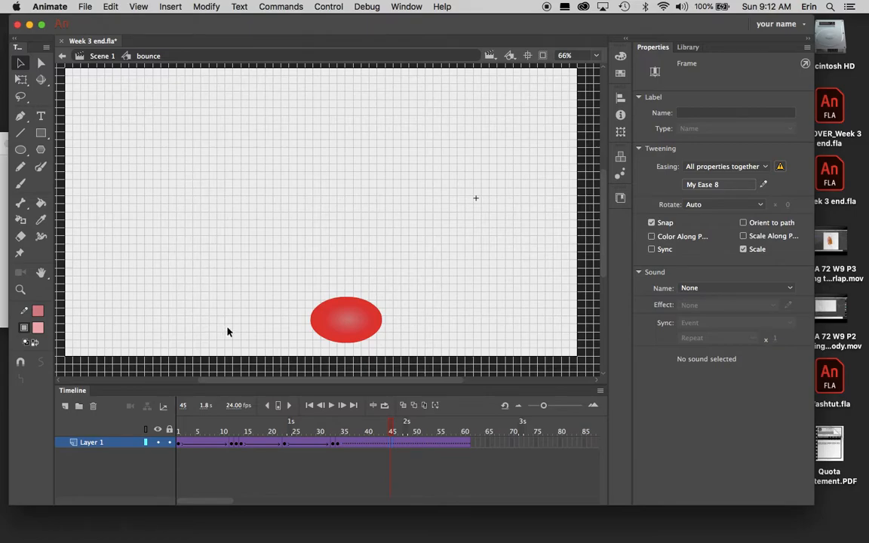
{"action": "left_click_drag", "start_coordinate": [183, 428], "coordinate": [425, 471]}
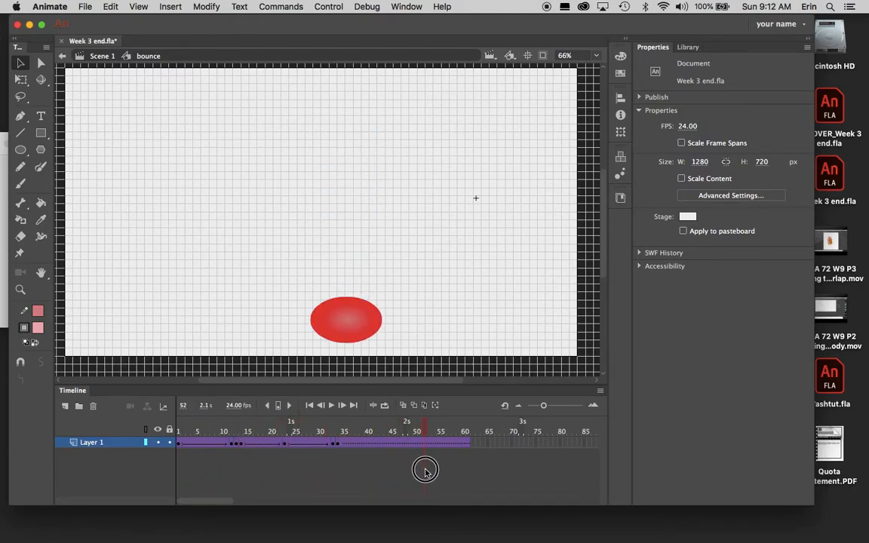
- Return to Scene 1, clear the Layer_2 keyframes from frame 40 to frame 60, and scrub the timeline to check the motion
{"action": "left_click", "coordinate": [100, 57]}
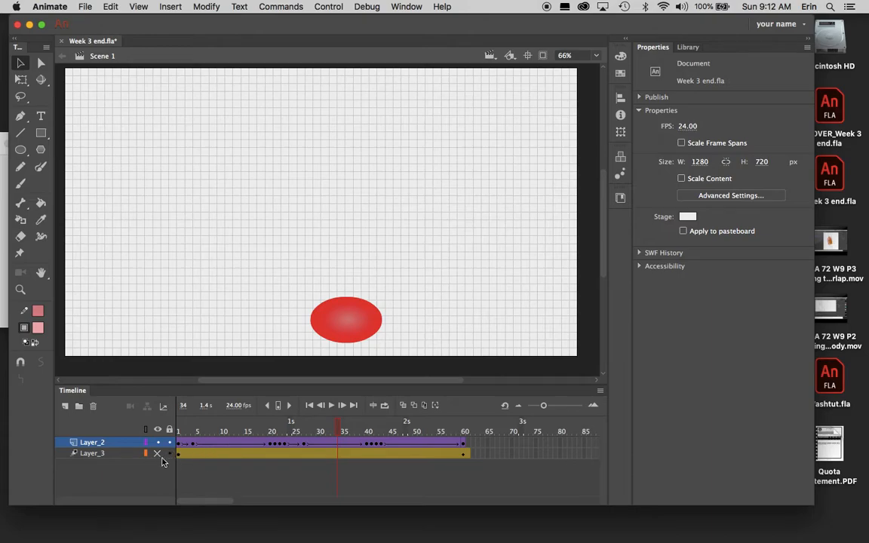
{"action": "left_click", "coordinate": [182, 430]}
{"action": "left_click_drag", "start_coordinate": [184, 430], "coordinate": [343, 472]}
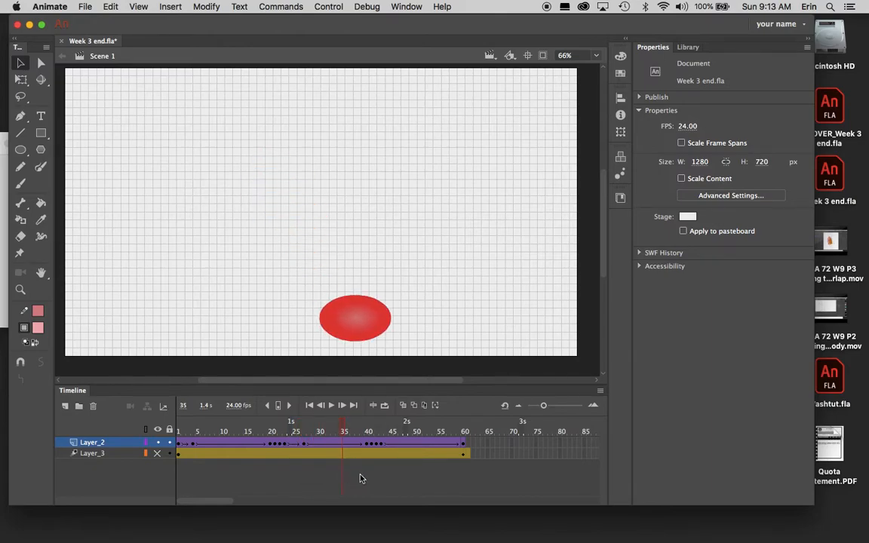
{"action": "left_click", "coordinate": [368, 445]}
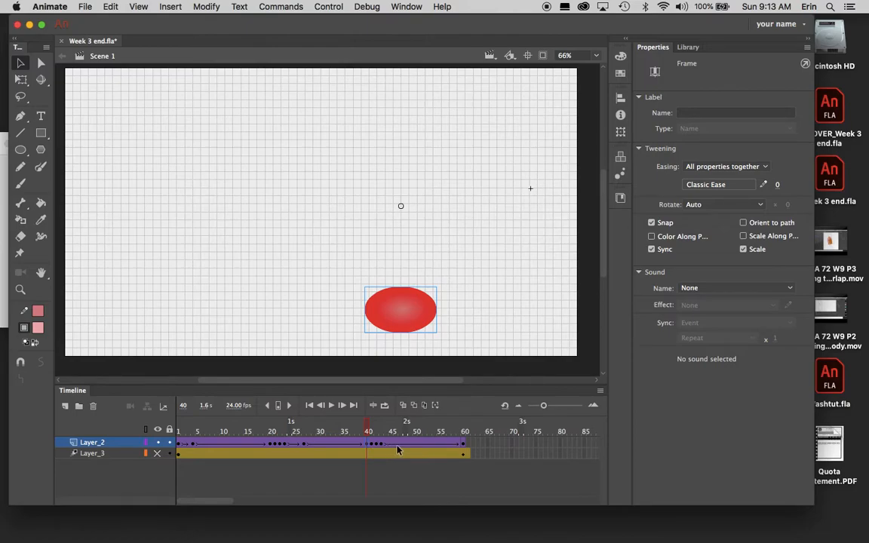
{"action": "left_click", "coordinate": [463, 444], "text": "shift"}
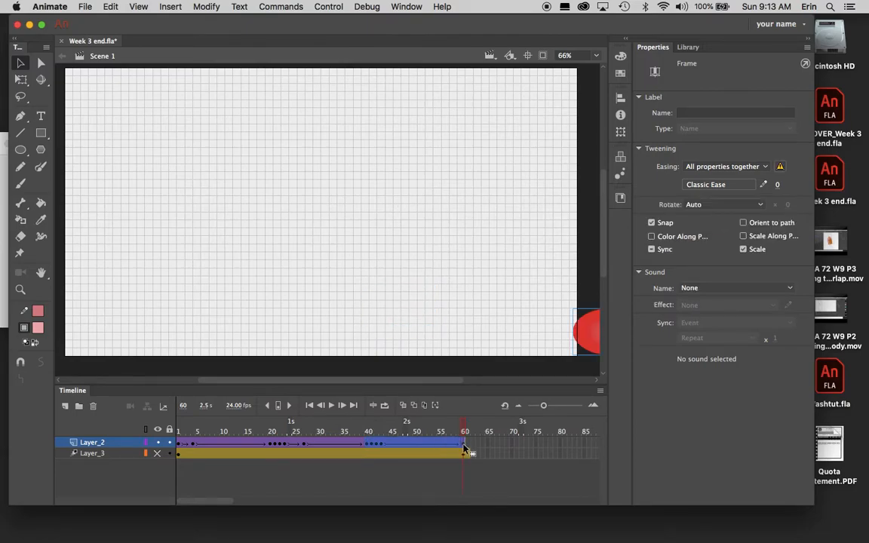
{"action": "right_click", "coordinate": [396, 450]}
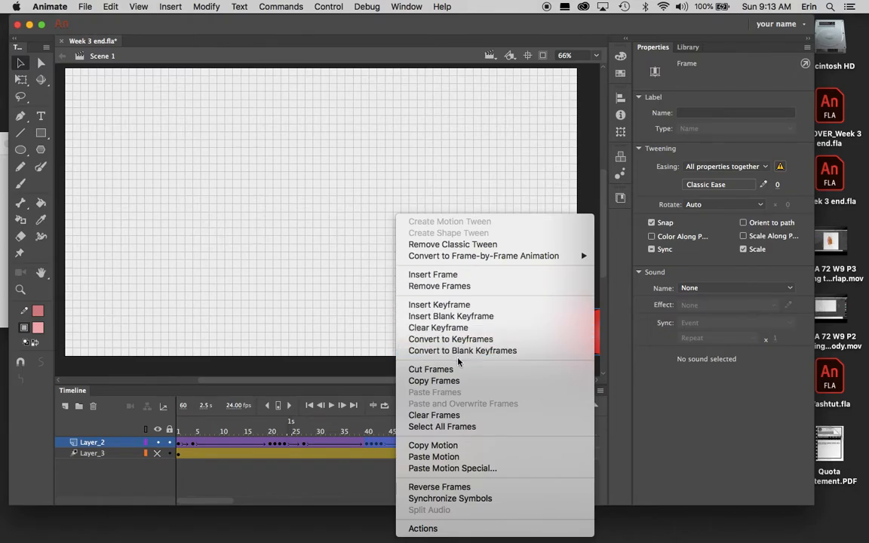
{"action": "left_click", "coordinate": [463, 329]}
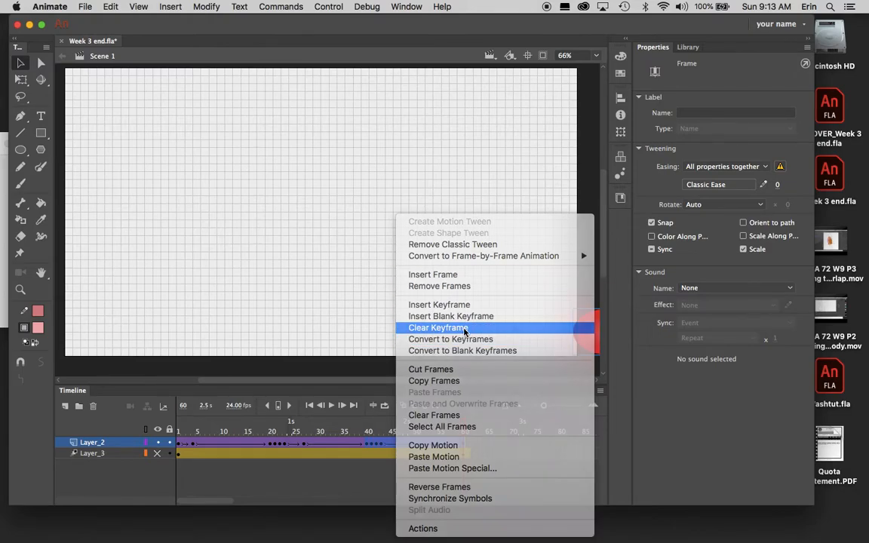
{"action": "left_click", "coordinate": [177, 431]}
{"action": "left_click_drag", "start_coordinate": [176, 431], "coordinate": [404, 468]}
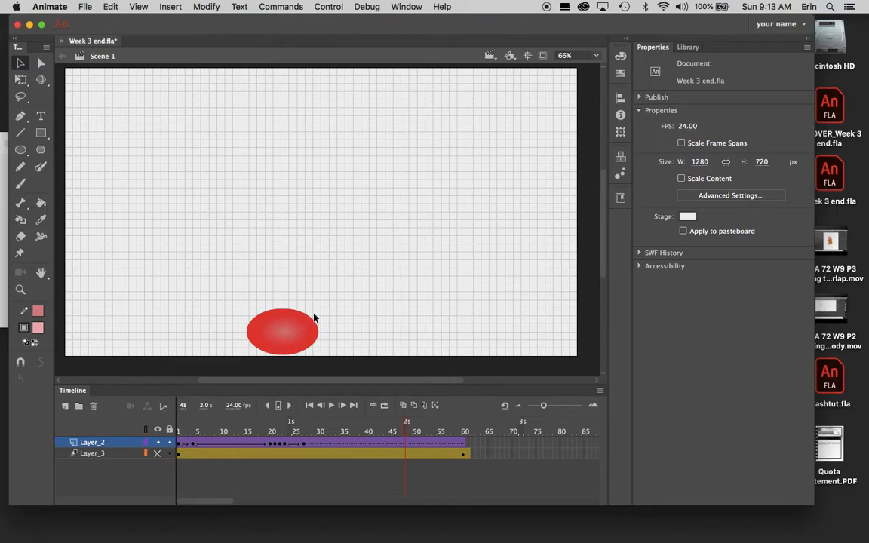
- Hide the grid on the stage
{"action": "right_click", "coordinate": [515, 307]}
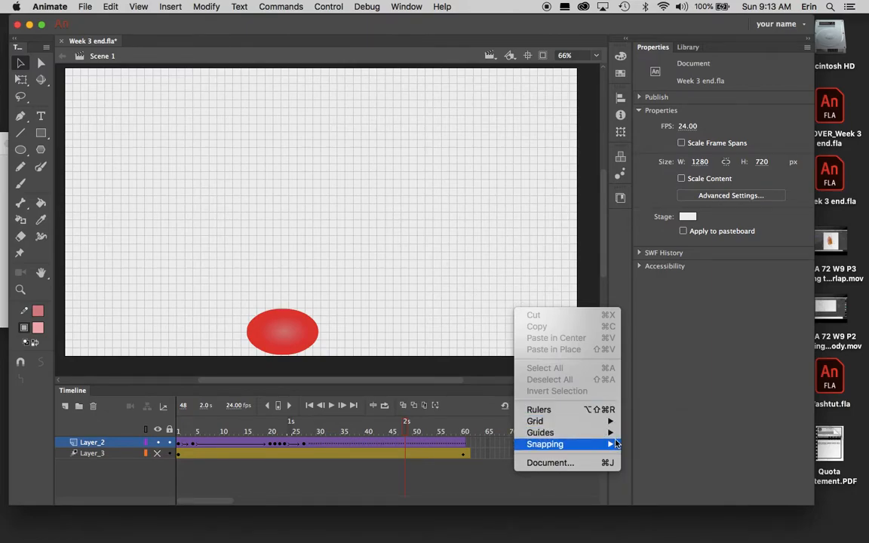
{"action": "mouse_move", "coordinate": [597, 421]}
{"action": "left_click", "coordinate": [653, 421]}
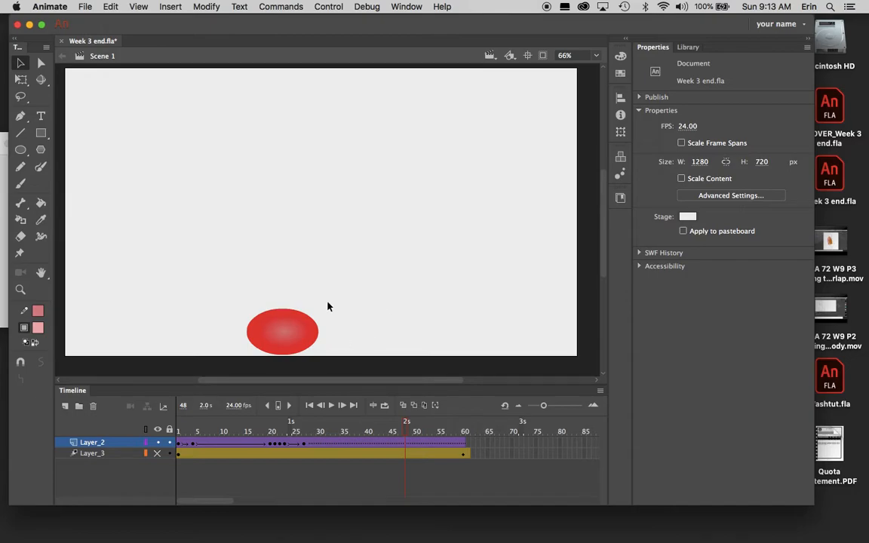
- Open the ball's bounce symbol for editing and remove the classic tween that starts at frame 34 on Layer 1
{"action": "double_click", "coordinate": [291, 333]}
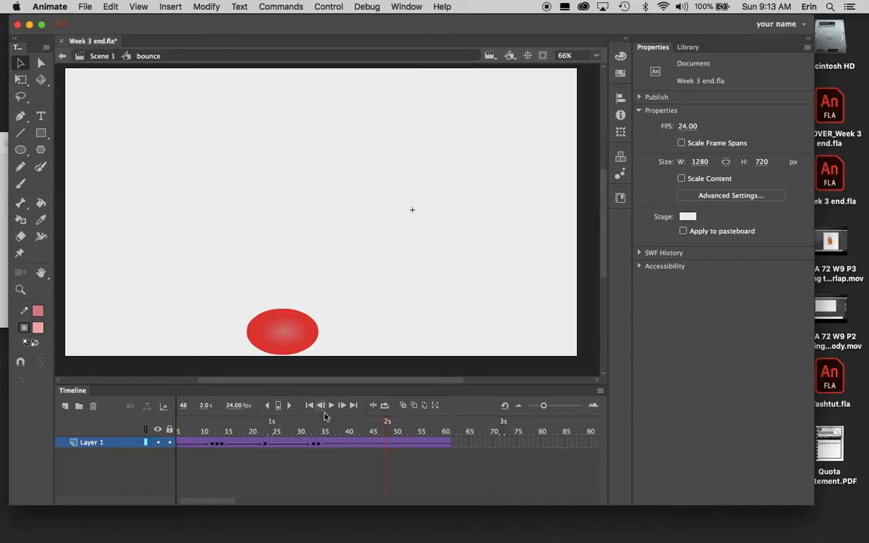
{"action": "left_click_drag", "start_coordinate": [202, 500], "coordinate": [174, 500]}
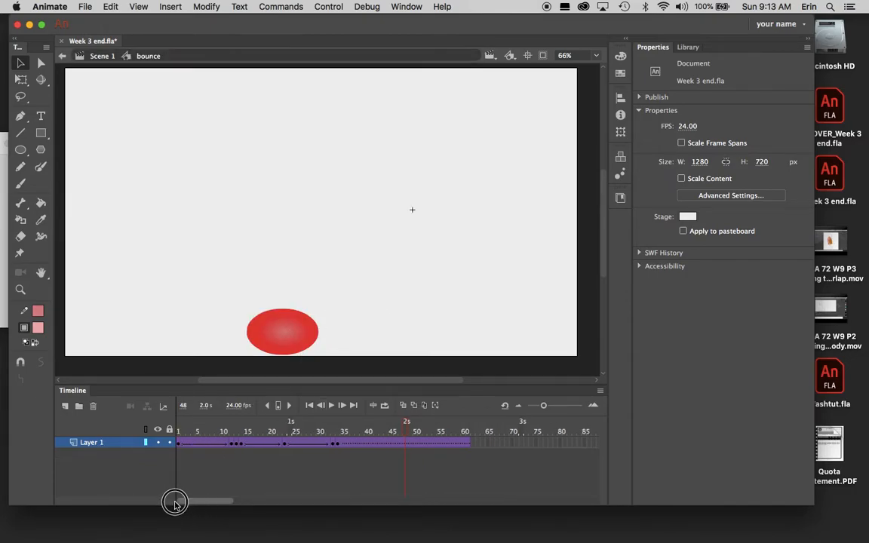
{"action": "left_click_drag", "start_coordinate": [191, 425], "coordinate": [358, 443]}
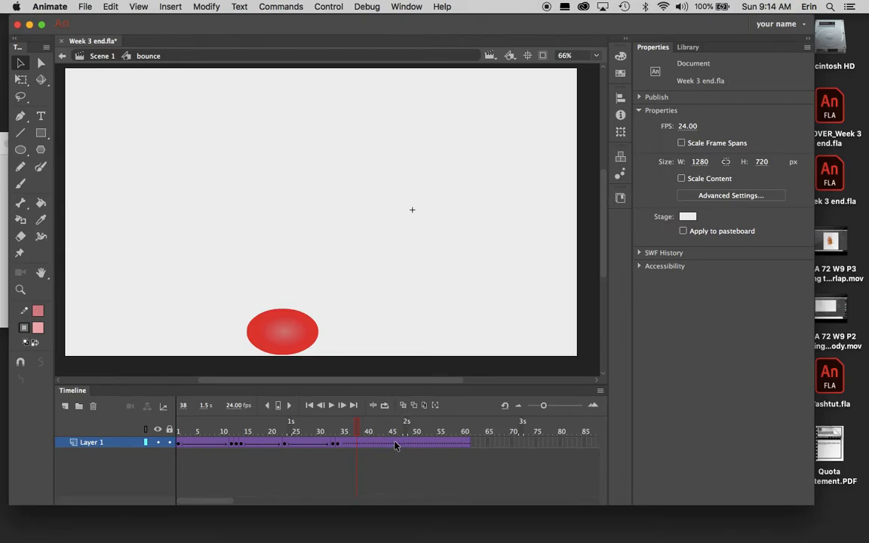
{"action": "right_click", "coordinate": [396, 445]}
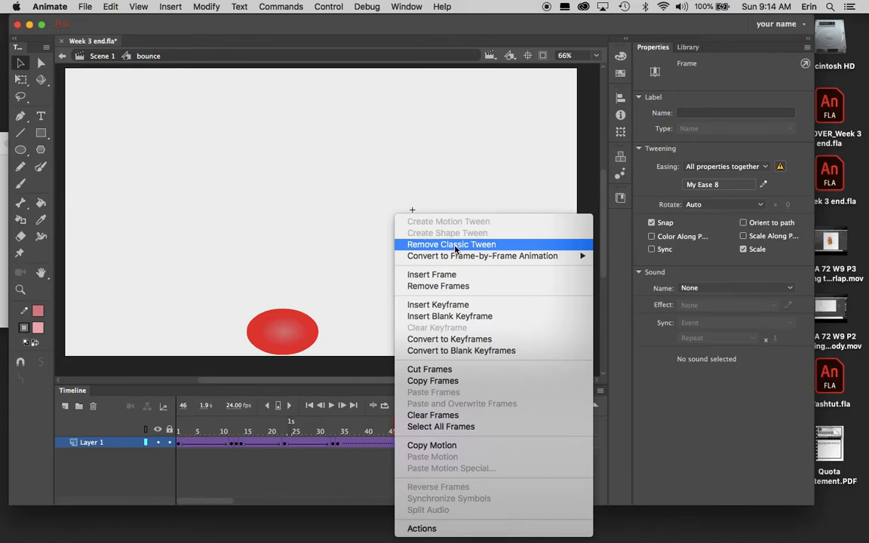
{"action": "left_click", "coordinate": [455, 247]}
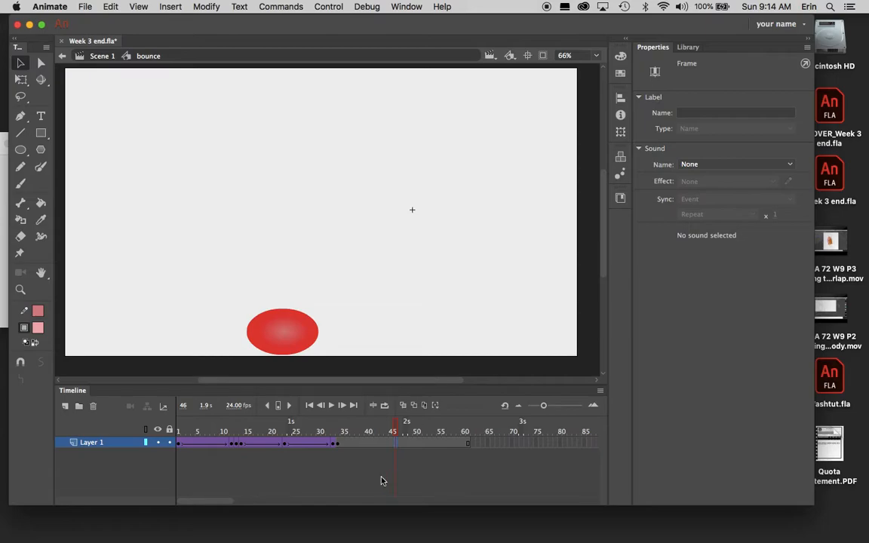
- Scrub the bounce timeline to compare the squashed ball shape after frame 34 with the tweened ball symbol at frame 23
{"action": "left_click", "coordinate": [347, 432]}
{"action": "left_click_drag", "start_coordinate": [350, 433], "coordinate": [408, 464]}
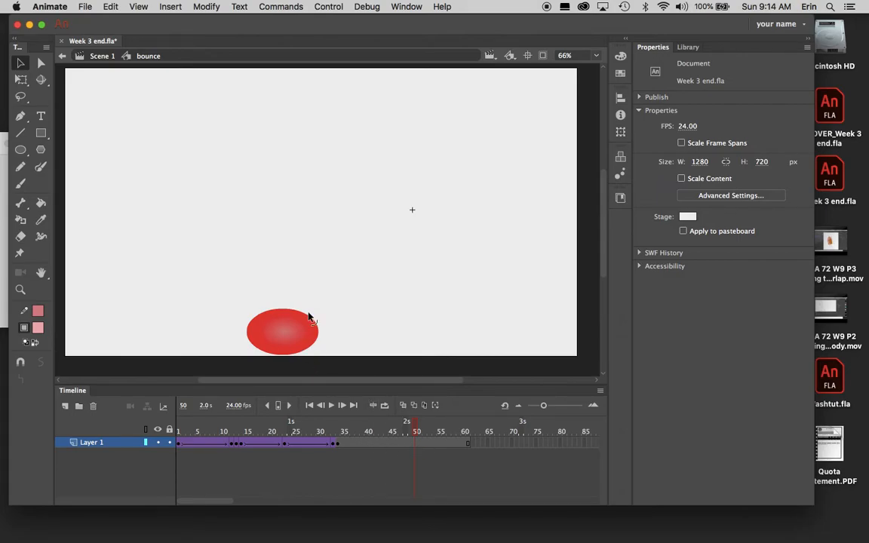
{"action": "left_click", "coordinate": [288, 334]}
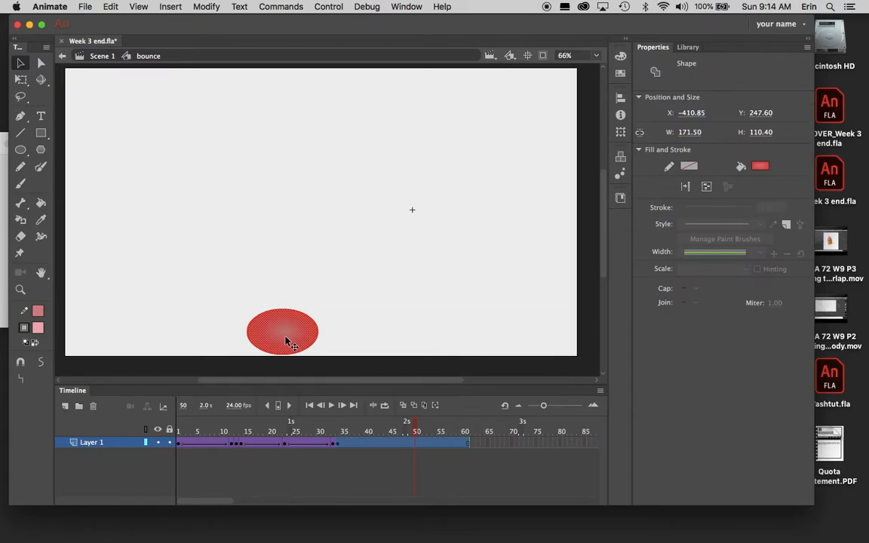
{"action": "left_click_drag", "start_coordinate": [343, 428], "coordinate": [370, 428]}
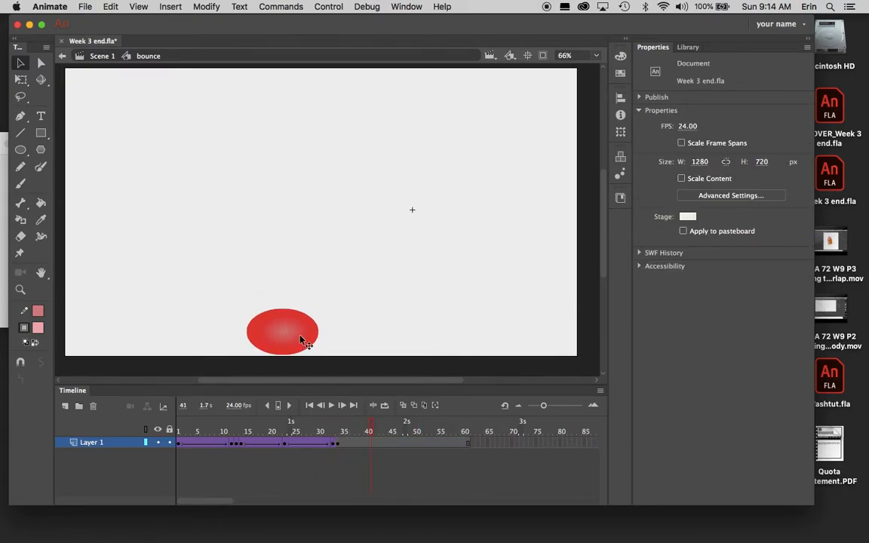
{"action": "left_click", "coordinate": [302, 346]}
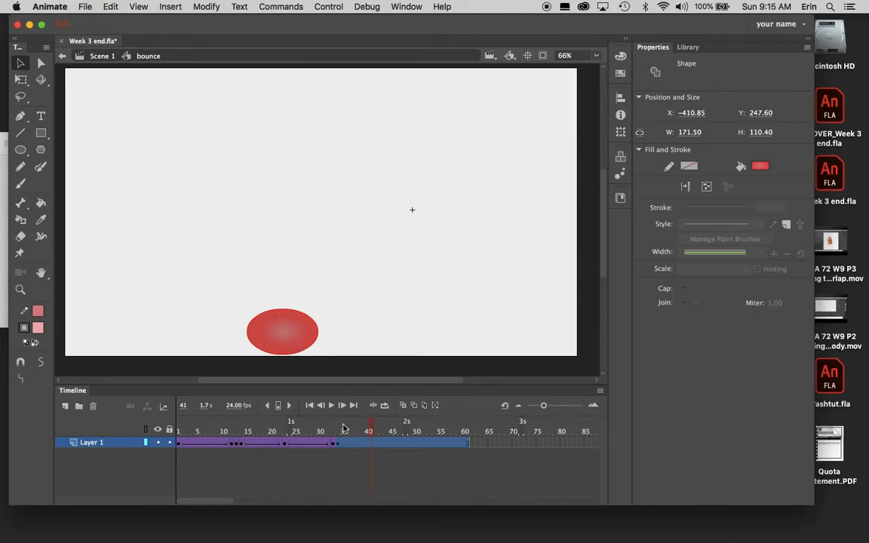
{"action": "left_click", "coordinate": [336, 428]}
{"action": "left_click_drag", "start_coordinate": [336, 428], "coordinate": [315, 428]}
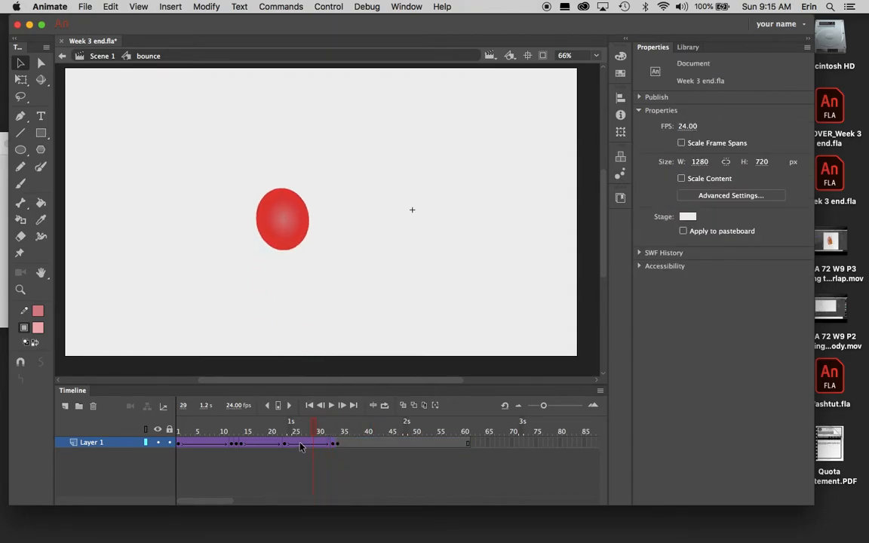
{"action": "left_click", "coordinate": [285, 448]}
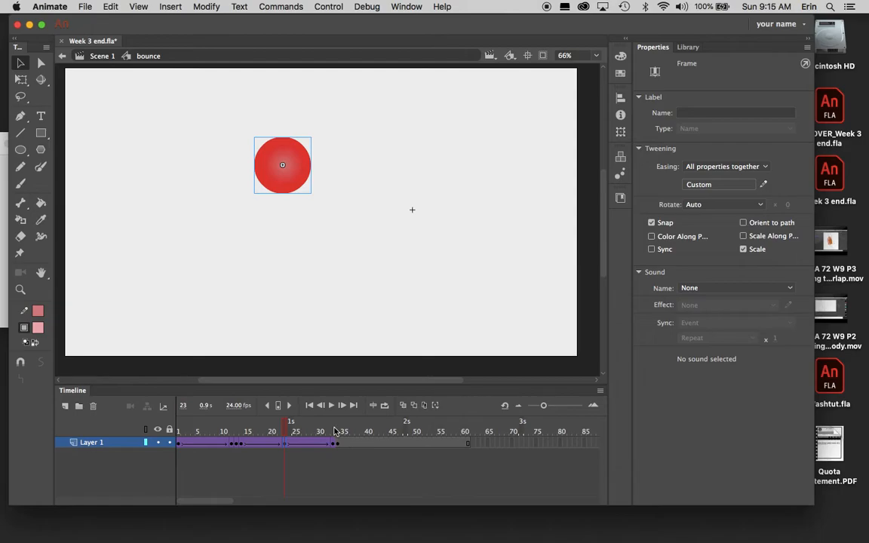
- Convert the ball shape at frame 34 to a graphic symbol named Symbol 2, and break the instance apart into a shape again
{"action": "left_click", "coordinate": [339, 430]}
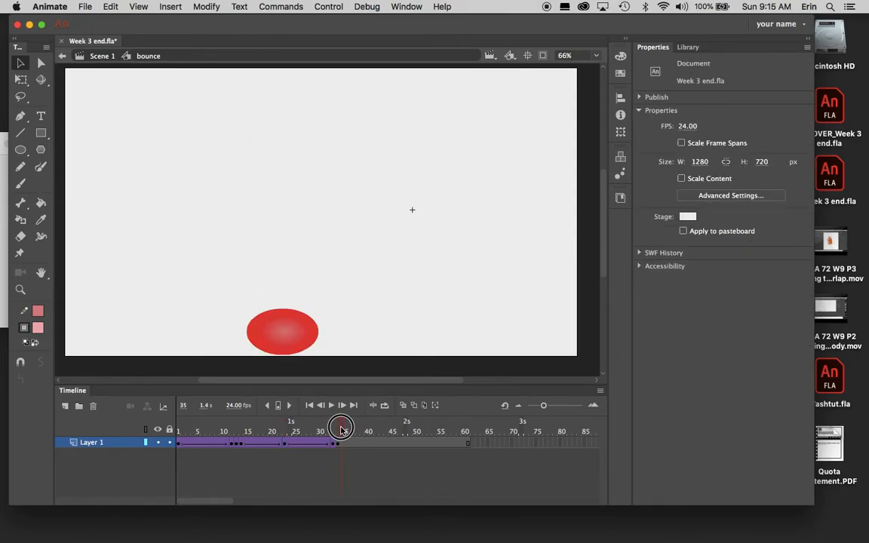
{"action": "left_click_drag", "start_coordinate": [344, 427], "coordinate": [336, 425]}
{"action": "left_click", "coordinate": [296, 337]}
{"action": "key", "text": "F8"}
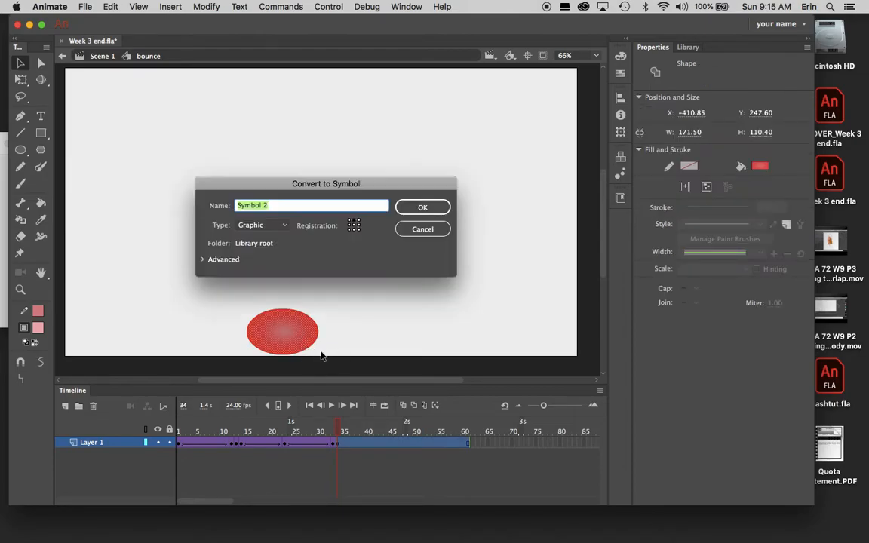
{"action": "left_click", "coordinate": [424, 210]}
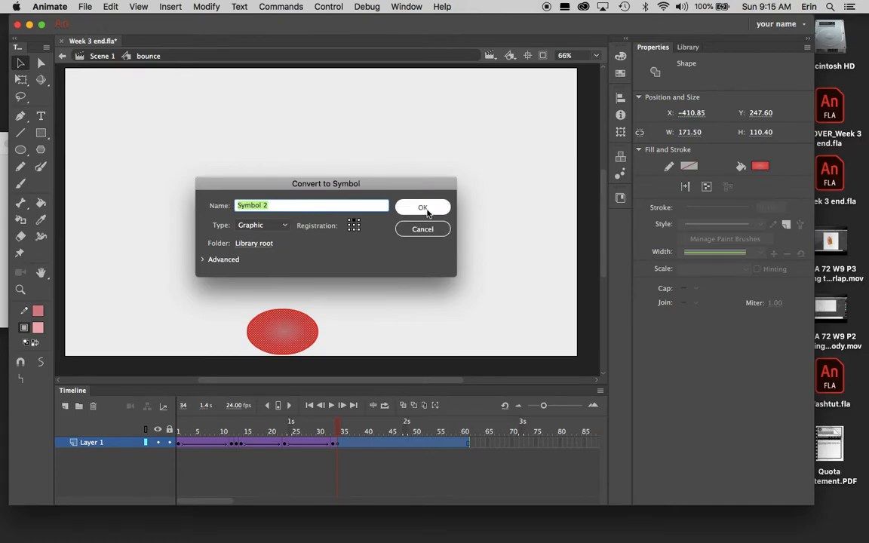
{"action": "left_click", "coordinate": [426, 211]}
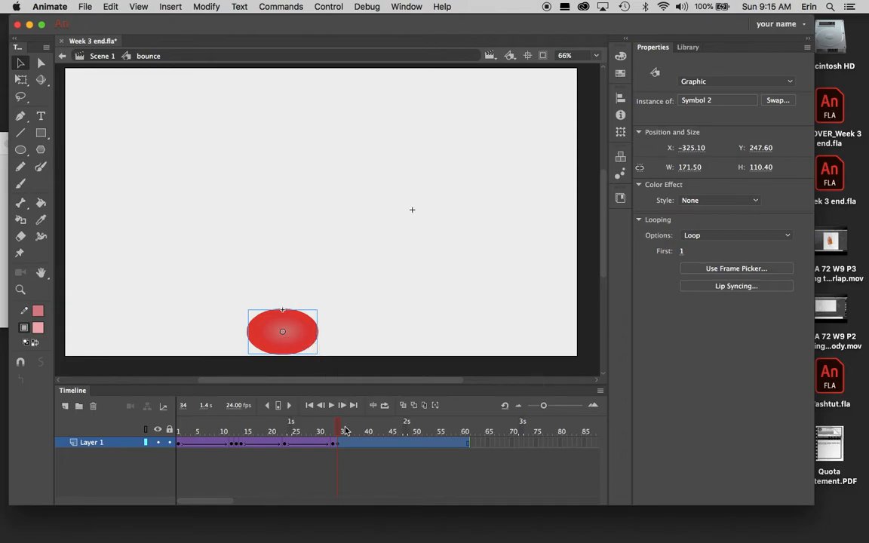
{"action": "left_click", "coordinate": [687, 47]}
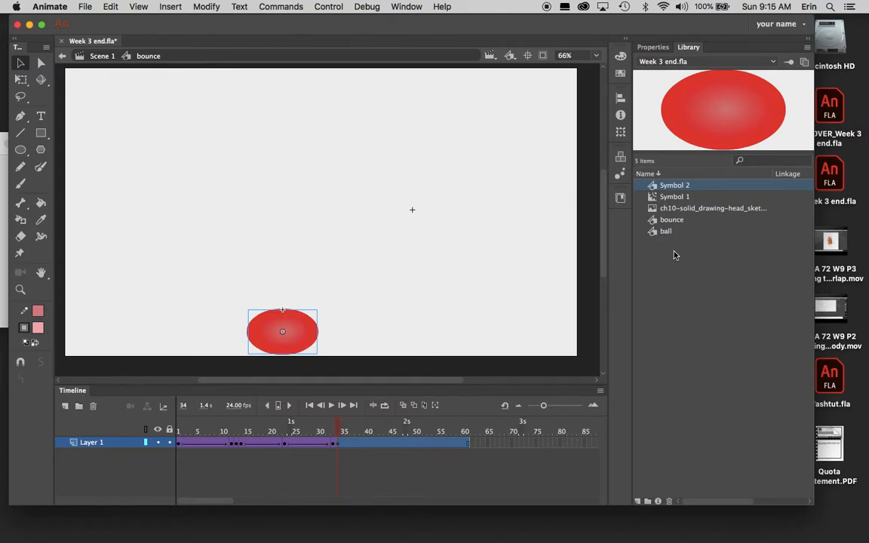
{"action": "left_click", "coordinate": [656, 48]}
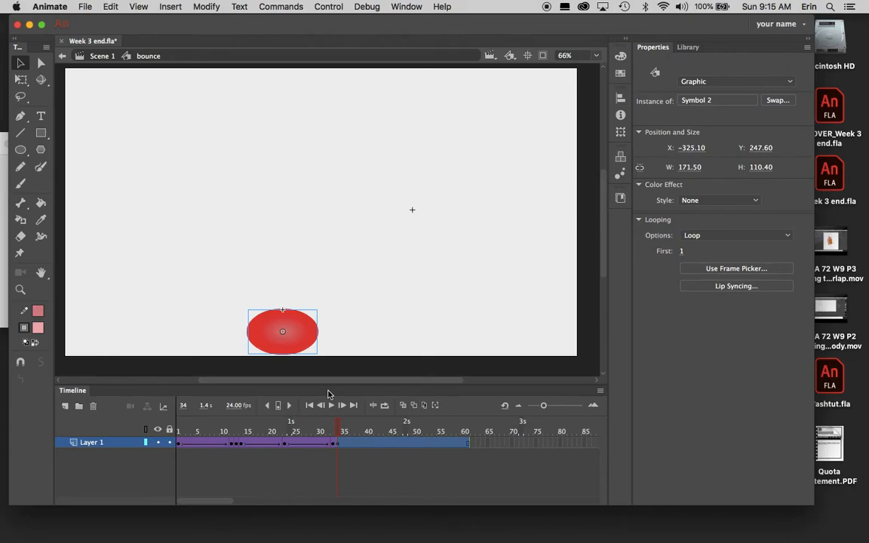
{"action": "key", "text": "super+b"}
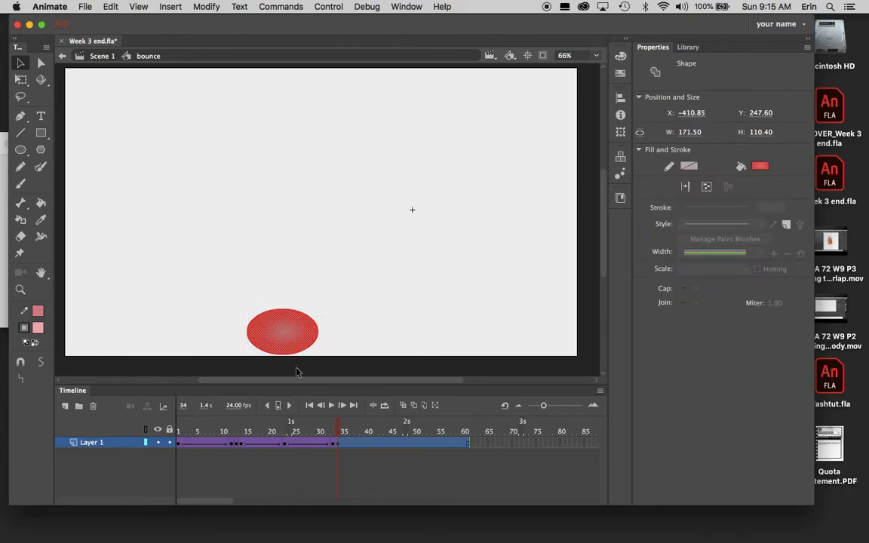
{"action": "left_click", "coordinate": [352, 469]}
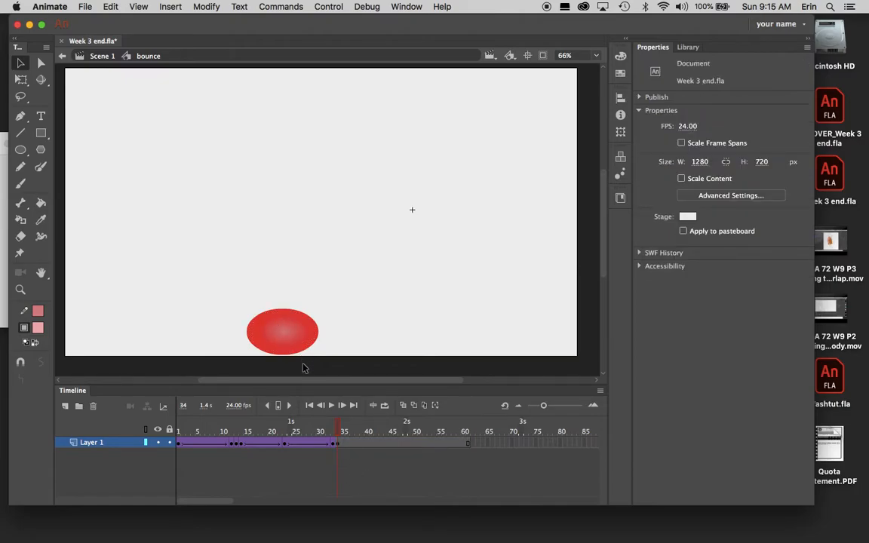
- Magnify the stage to 300% and center the view on the squashed ball shape at frame 34
{"action": "left_click", "coordinate": [597, 56]}
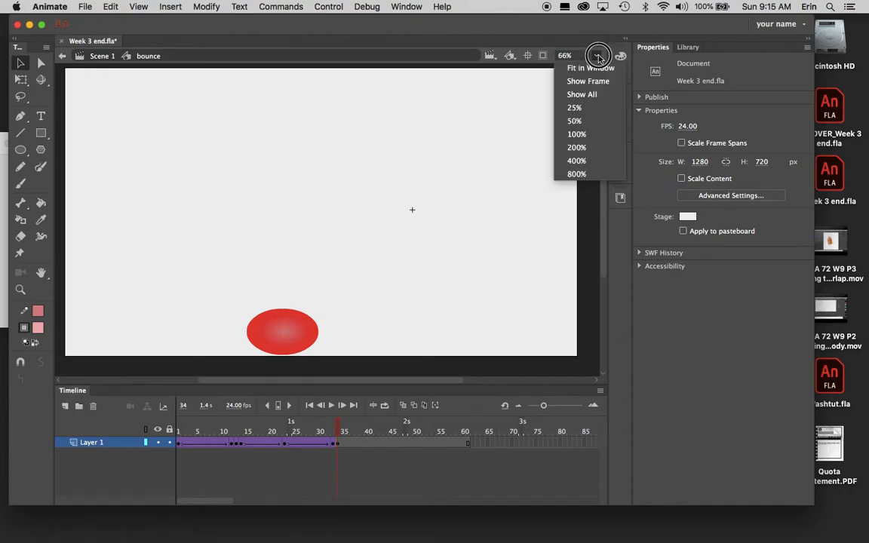
{"action": "left_click", "coordinate": [579, 161]}
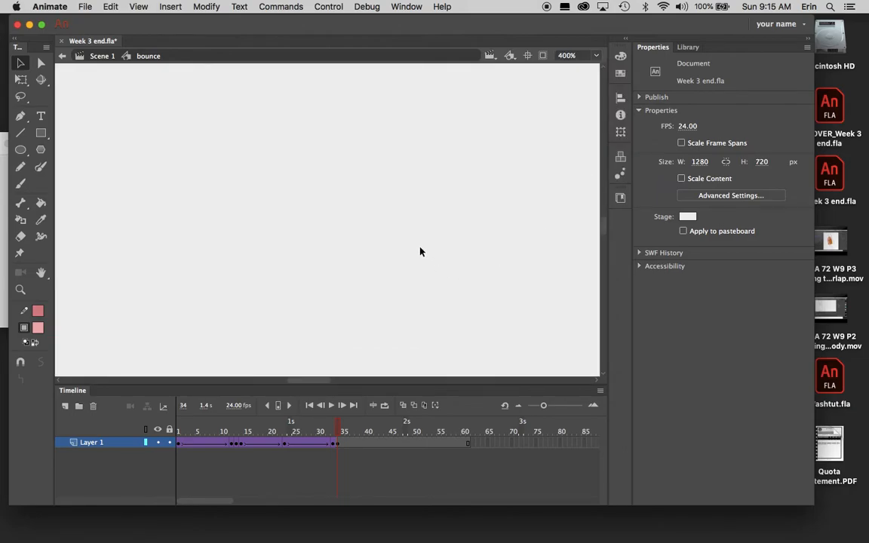
{"action": "left_click_drag", "start_coordinate": [404, 261], "coordinate": [418, 156]}
{"action": "left_click_drag", "start_coordinate": [421, 252], "coordinate": [423, 134]}
{"action": "left_click_drag", "start_coordinate": [421, 287], "coordinate": [424, 133]}
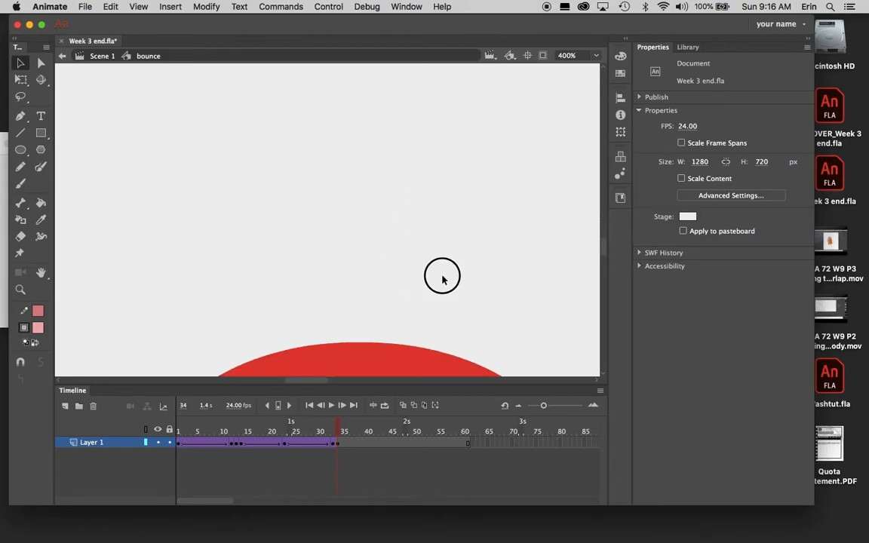
{"action": "left_click_drag", "start_coordinate": [444, 279], "coordinate": [444, 130]}
{"action": "left_click_drag", "start_coordinate": [557, 178], "coordinate": [521, 79]}
{"action": "left_click", "coordinate": [585, 55]}
{"action": "type", "text": "3"}
{"action": "key", "text": "Return"}
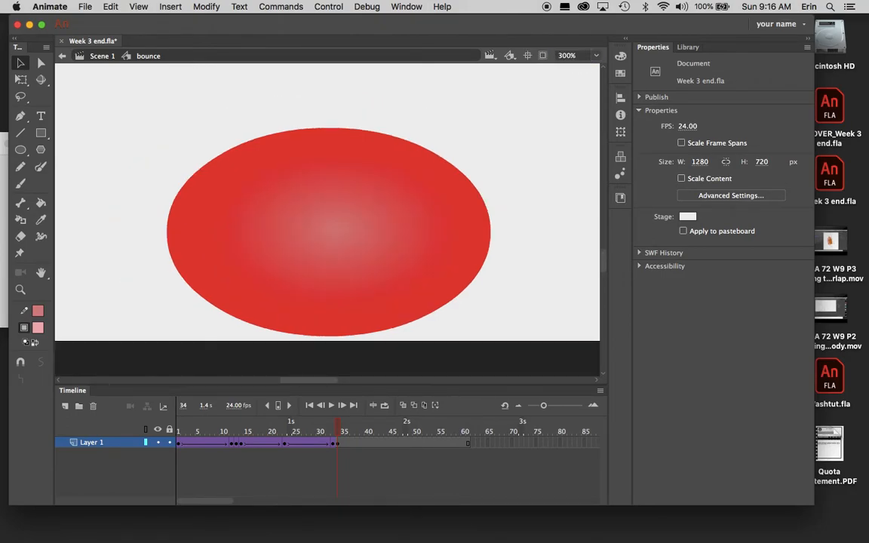
- Insert a keyframe at frame 61 on Layer 1 of the bounce symbol
{"action": "left_click_drag", "start_coordinate": [596, 55], "coordinate": [582, 148]}
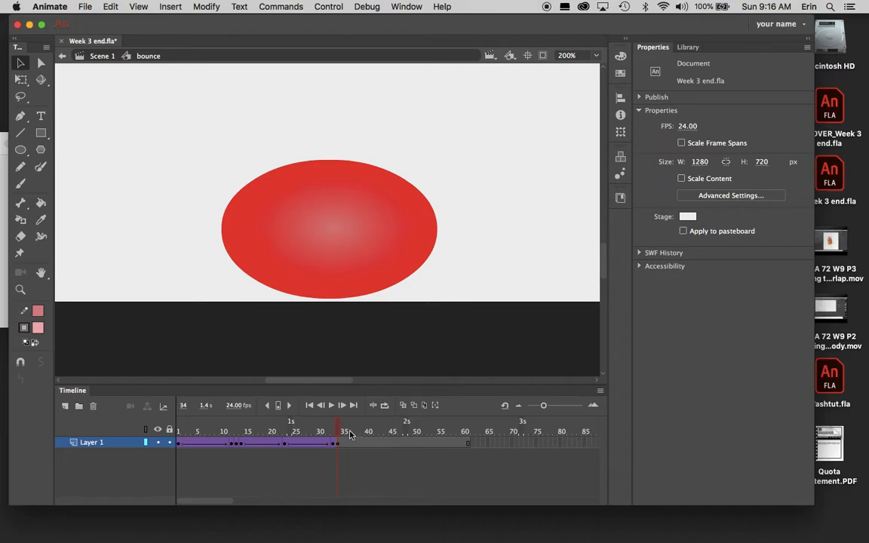
{"action": "left_click", "coordinate": [467, 430]}
{"action": "left_click", "coordinate": [468, 444]}
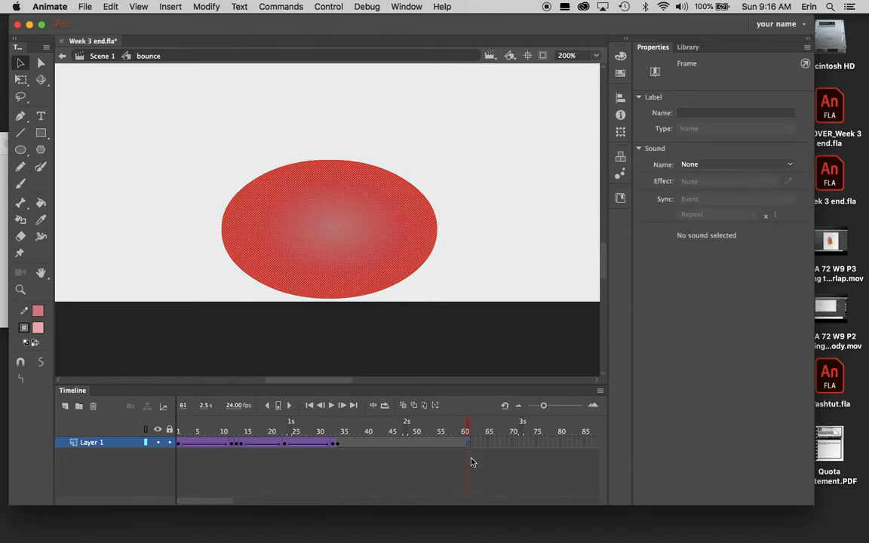
{"action": "key", "text": "F6"}
{"action": "left_click", "coordinate": [504, 473]}
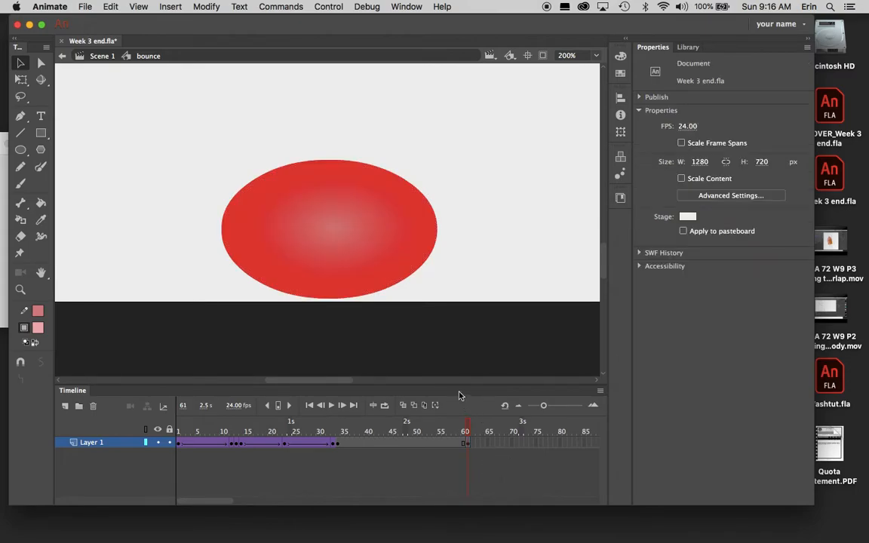
- Examine the ball in outline display at frames 61 and 33 of the bounce symbol, and restore the normal display
{"action": "left_click", "coordinate": [20, 63]}
{"action": "left_click", "coordinate": [147, 444]}
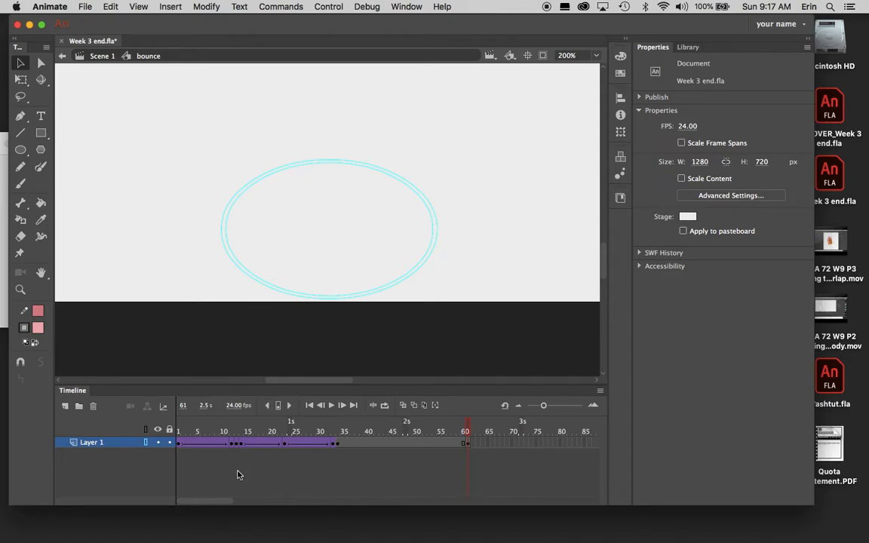
{"action": "left_click", "coordinate": [334, 424]}
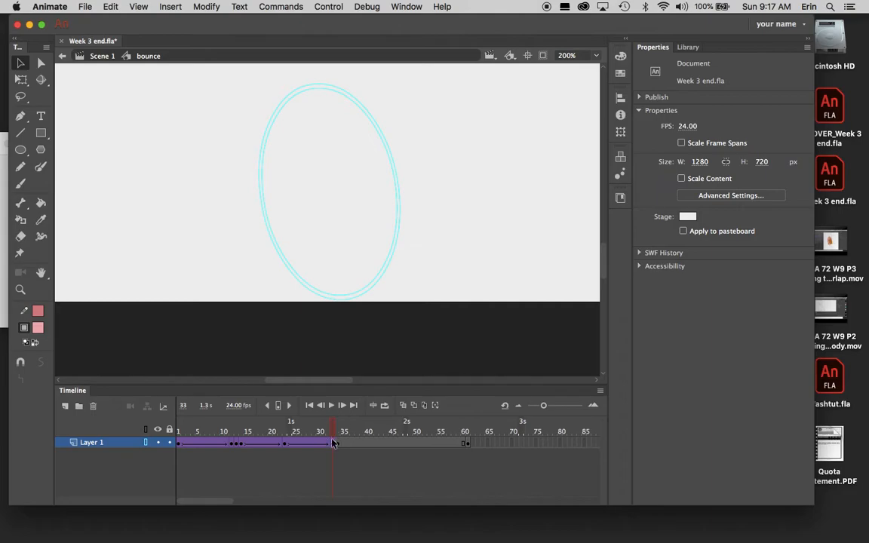
{"action": "left_click", "coordinate": [19, 65]}
{"action": "left_click", "coordinate": [335, 445]}
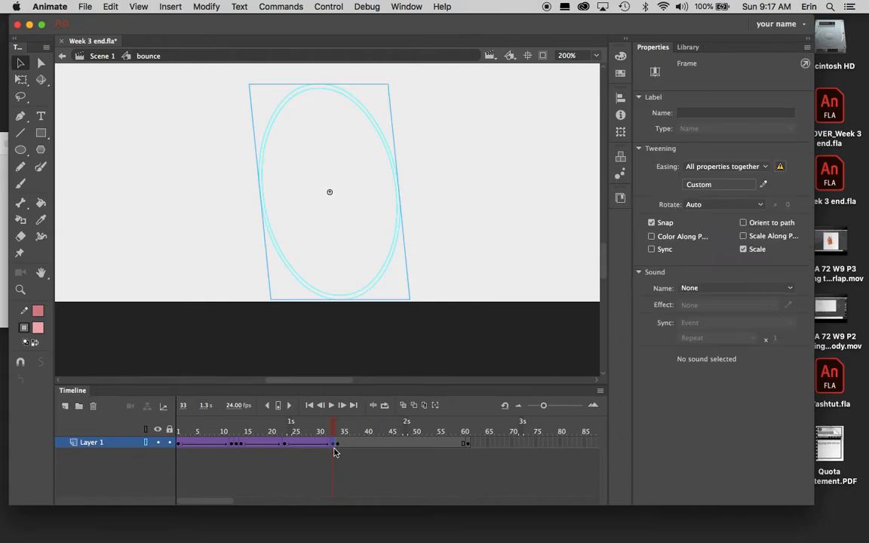
{"action": "double_click", "coordinate": [363, 235]}
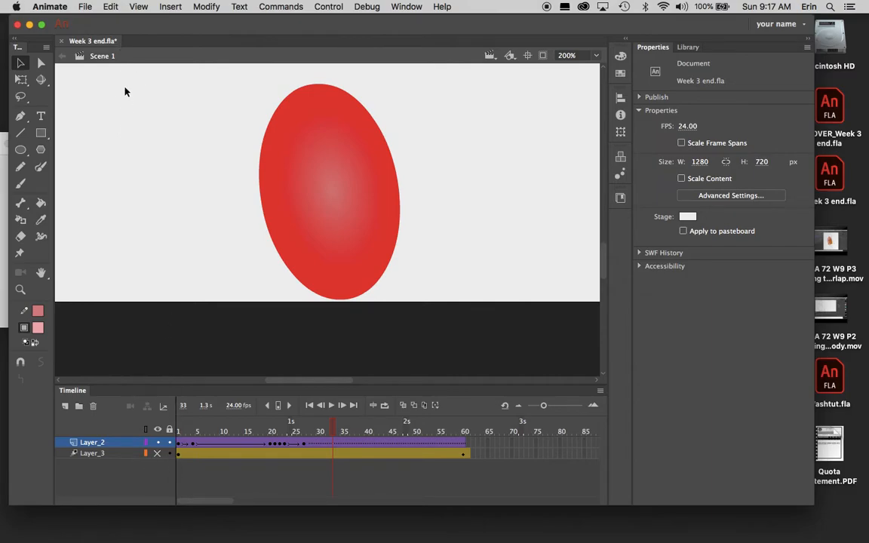
{"action": "double_click", "coordinate": [321, 177]}
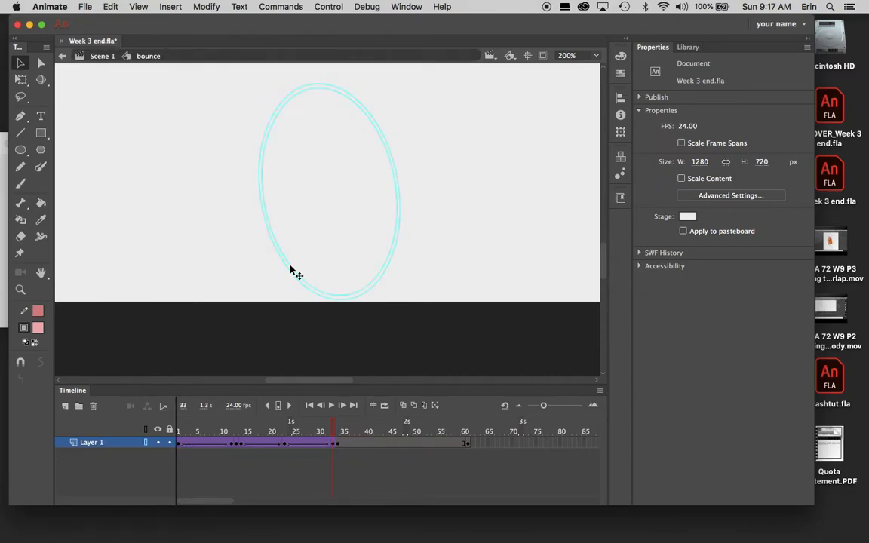
{"action": "left_click", "coordinate": [146, 442]}
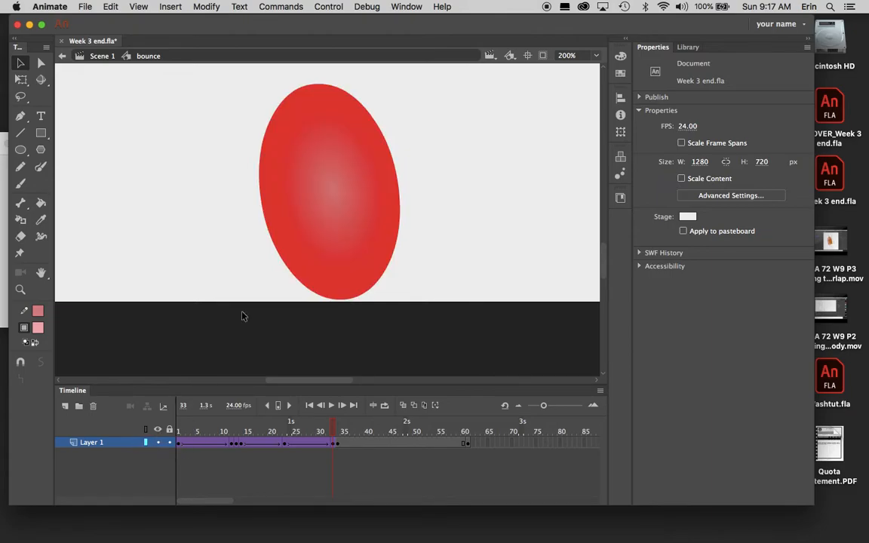
- Open the ball symbol for editing from frame 33 and delete the solid red outer ring around the gradient fill
{"action": "double_click", "coordinate": [342, 203]}
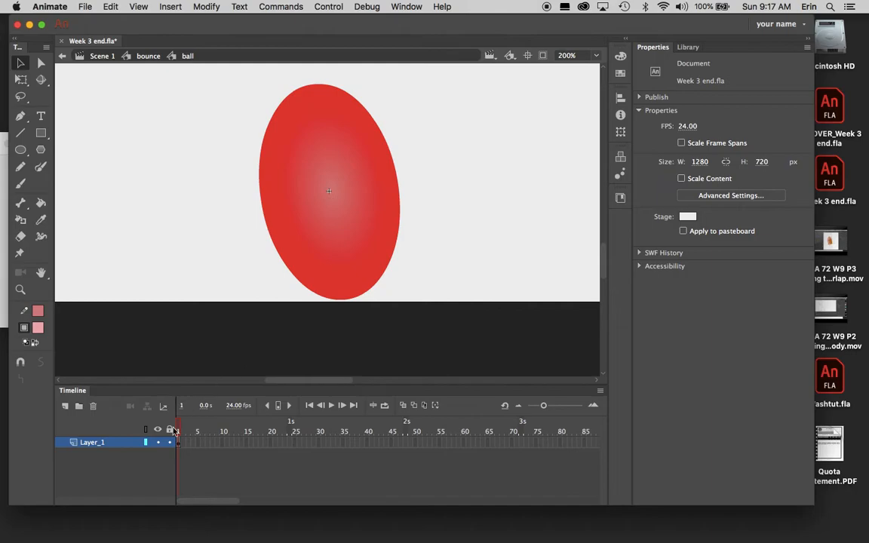
{"action": "left_click", "coordinate": [293, 277]}
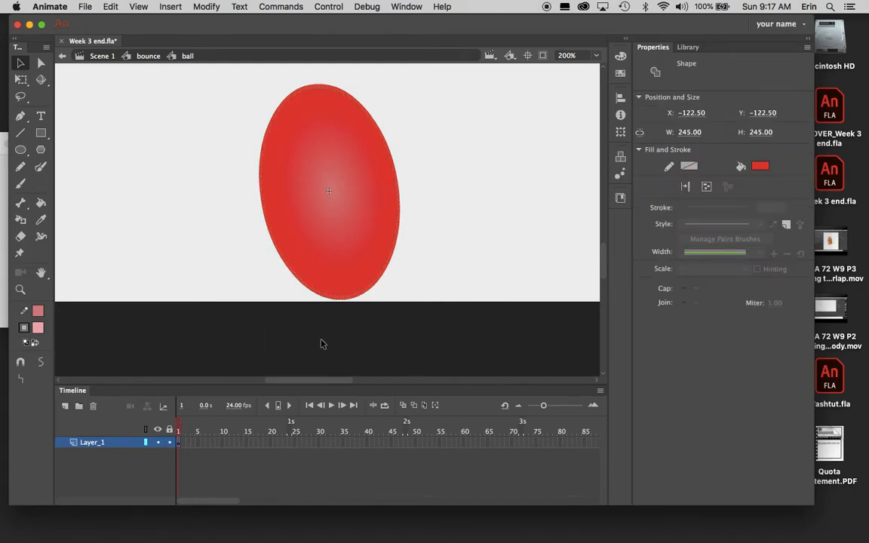
{"action": "left_click", "coordinate": [217, 466]}
{"action": "left_click", "coordinate": [351, 213]}
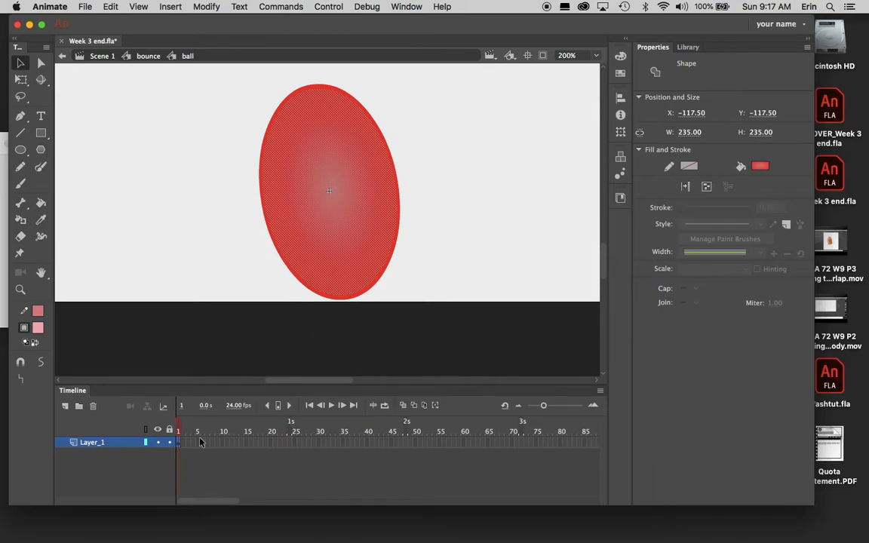
{"action": "left_click", "coordinate": [317, 333]}
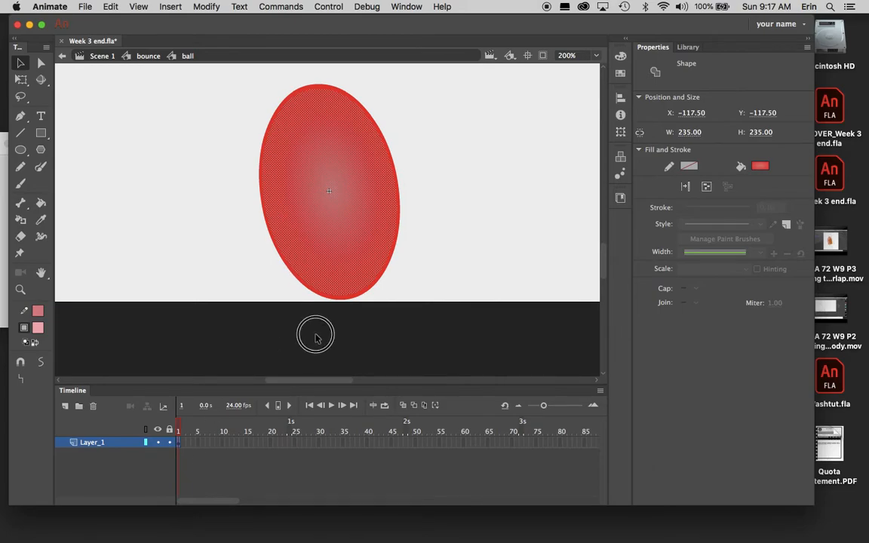
{"action": "left_click", "coordinate": [337, 300]}
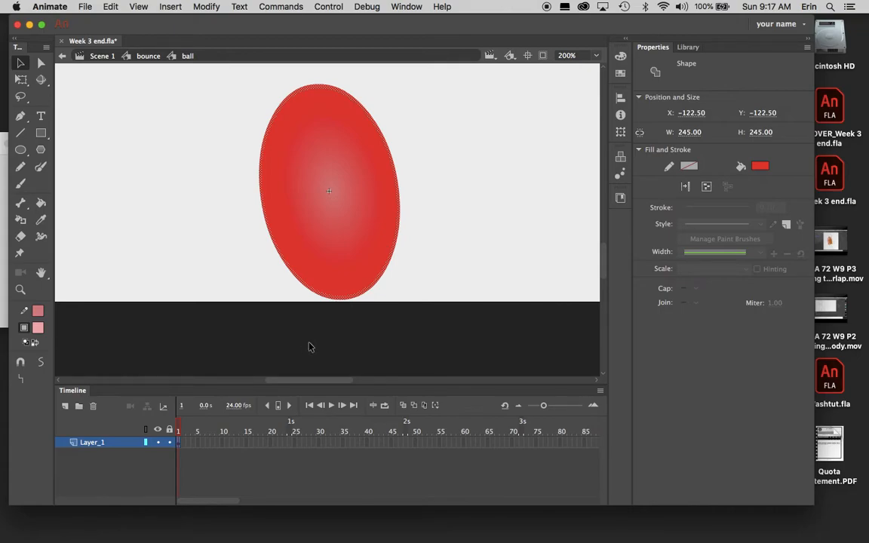
{"action": "key", "text": "Delete"}
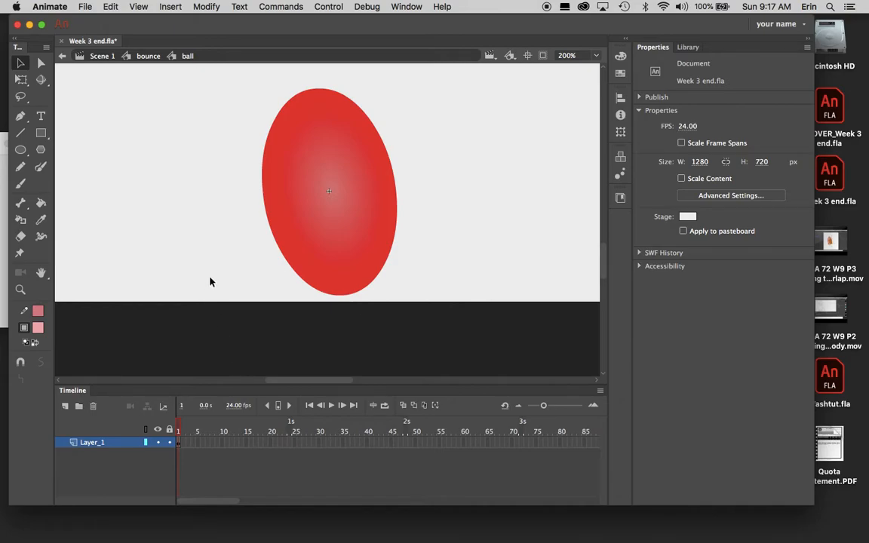
- Return to Scene 1, scrub the animation up to frame 45, and reopen the bounce symbol to check the ball at frame 61
{"action": "left_click", "coordinate": [149, 56]}
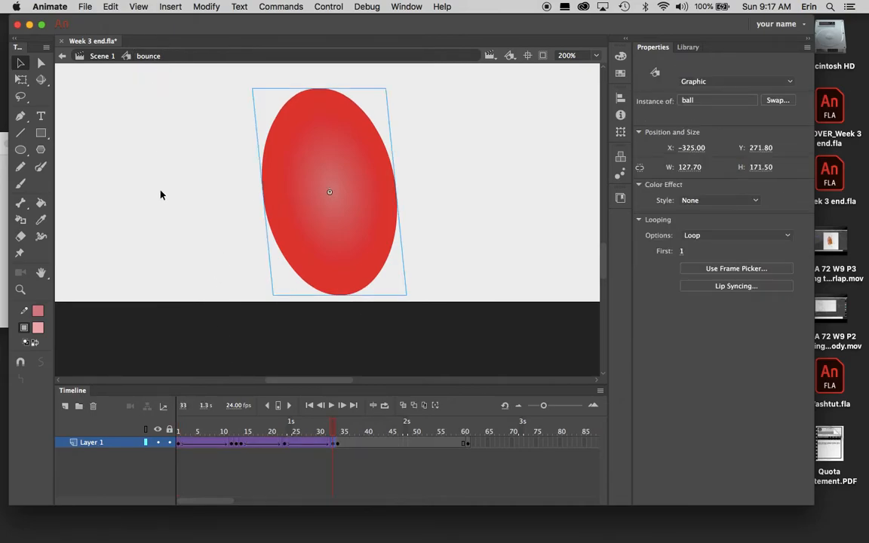
{"action": "left_click", "coordinate": [328, 429]}
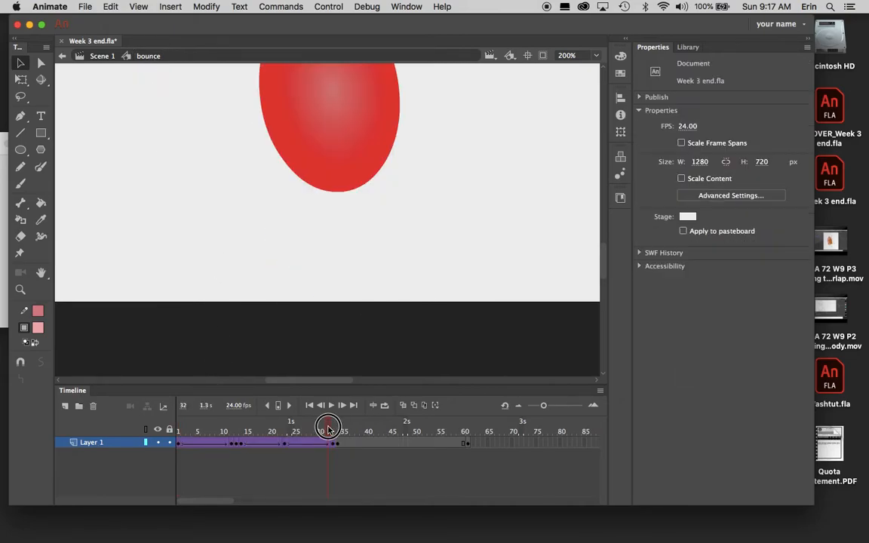
{"action": "left_click", "coordinate": [94, 56]}
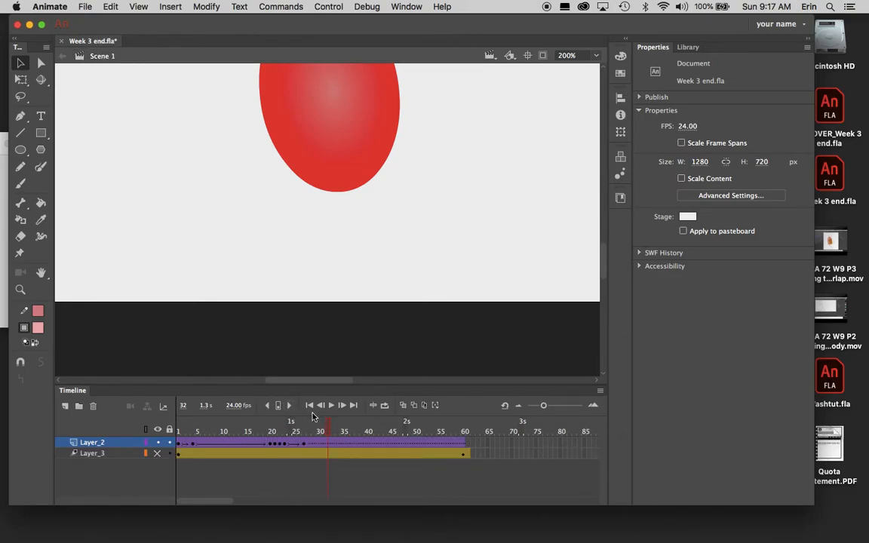
{"action": "left_click_drag", "start_coordinate": [309, 414], "coordinate": [390, 433]}
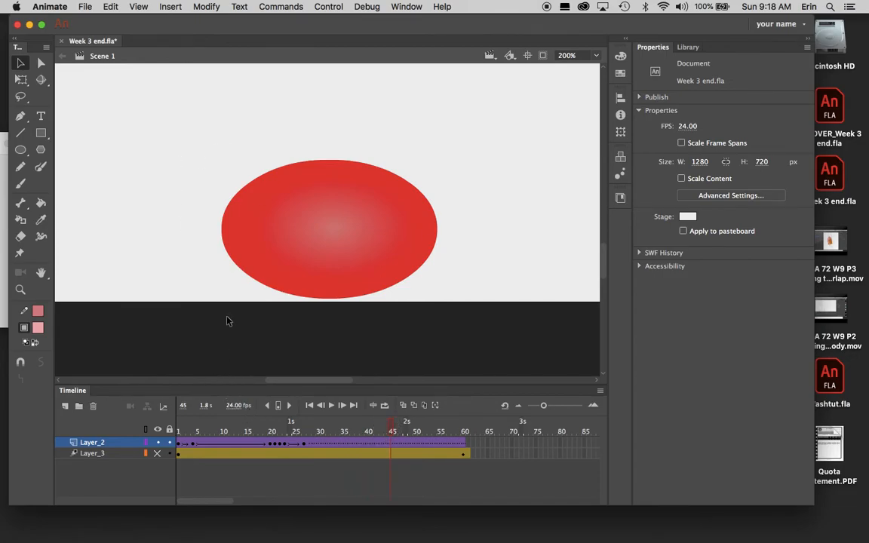
{"action": "double_click", "coordinate": [327, 255]}
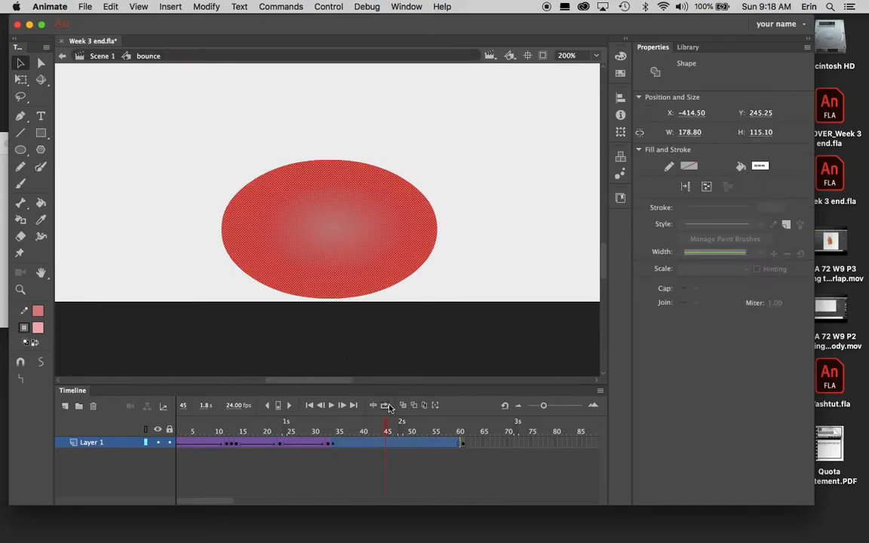
{"action": "left_click_drag", "start_coordinate": [385, 427], "coordinate": [462, 425]}
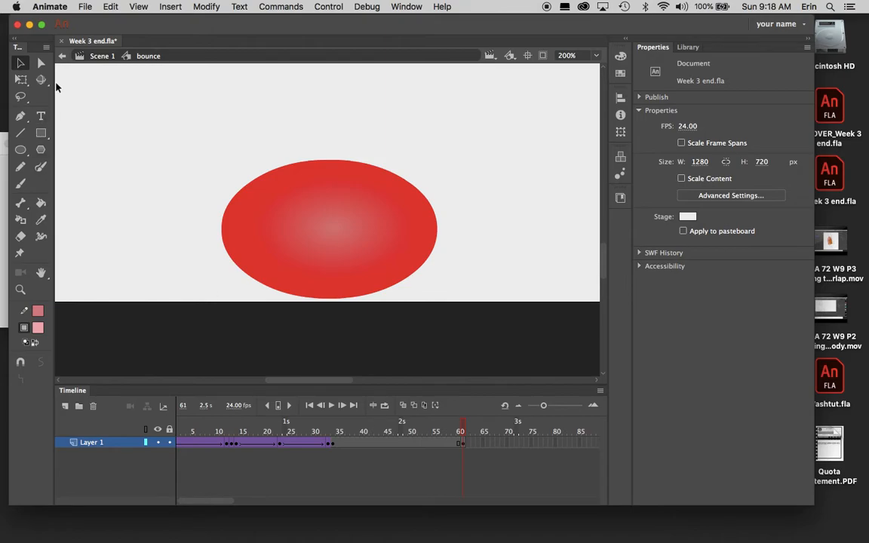
- Check the ball's outlines at frame 61, and delete the solid red outer ring from the squashed ball shape at frame 34
{"action": "left_click", "coordinate": [147, 443]}
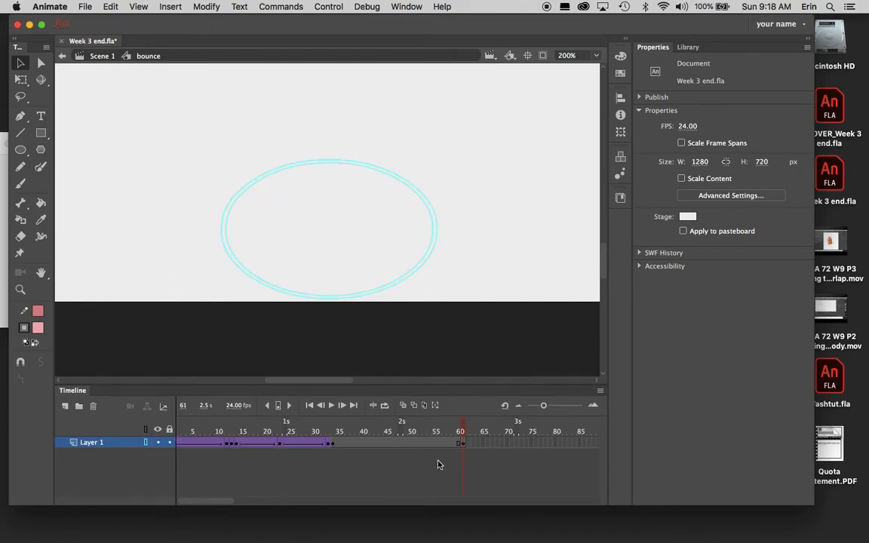
{"action": "left_click", "coordinate": [406, 469]}
{"action": "left_click", "coordinate": [336, 427]}
{"action": "left_click", "coordinate": [146, 443]}
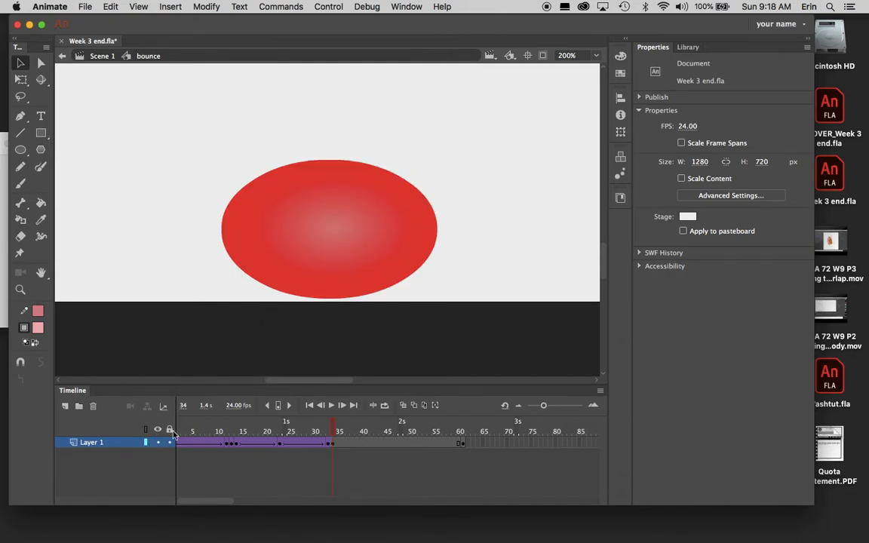
{"action": "left_click", "coordinate": [286, 295]}
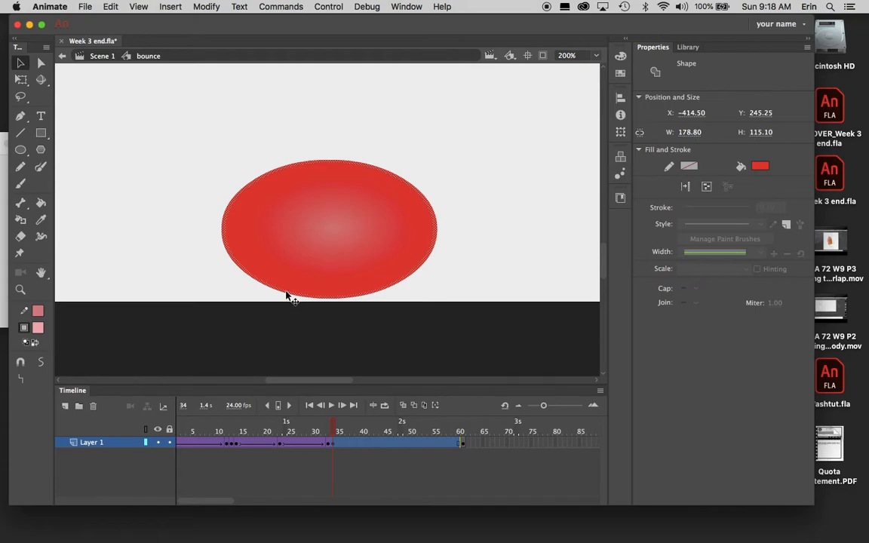
{"action": "key", "text": "super+z"}
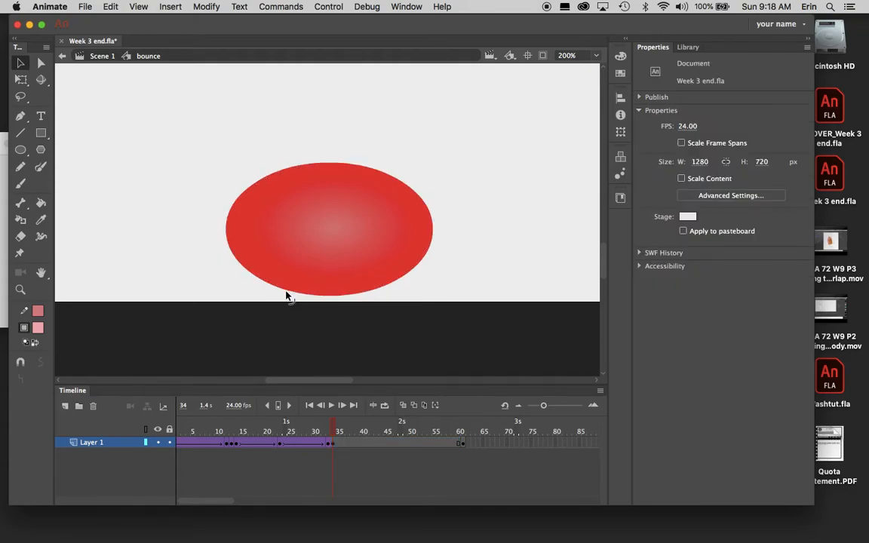
- Compare the ball shapes at frames 61 and 34 with the ball instance at frame 23, viewed at 100%
{"action": "left_click", "coordinate": [464, 443]}
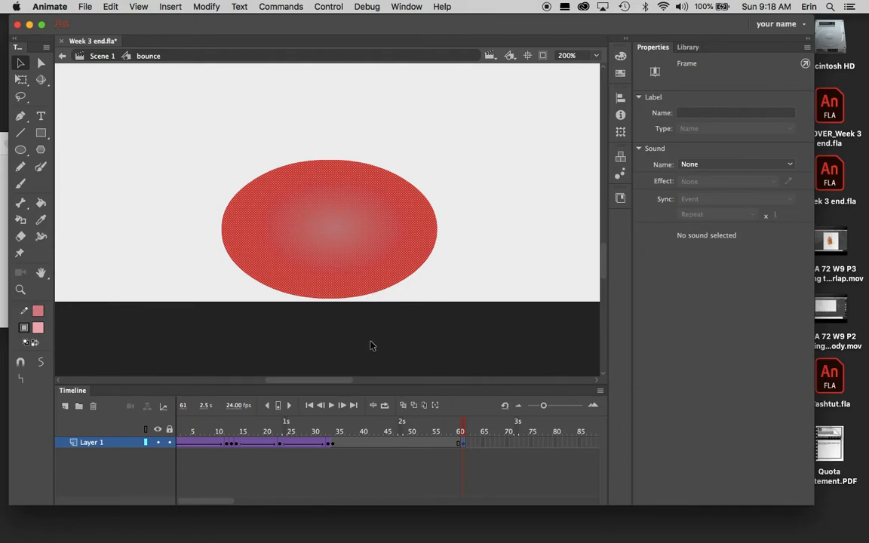
{"action": "left_click", "coordinate": [339, 431]}
{"action": "left_click_drag", "start_coordinate": [339, 431], "coordinate": [334, 431]}
{"action": "left_click", "coordinate": [279, 431]}
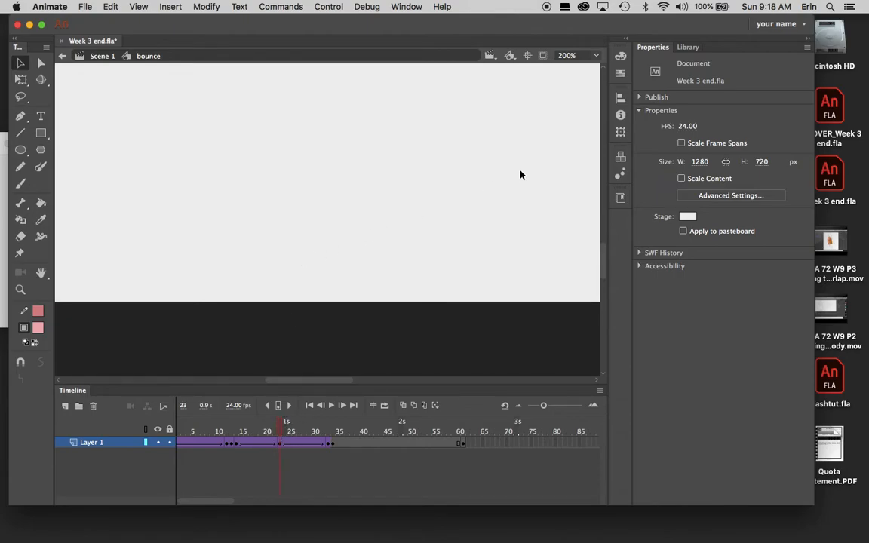
{"action": "left_click", "coordinate": [596, 56]}
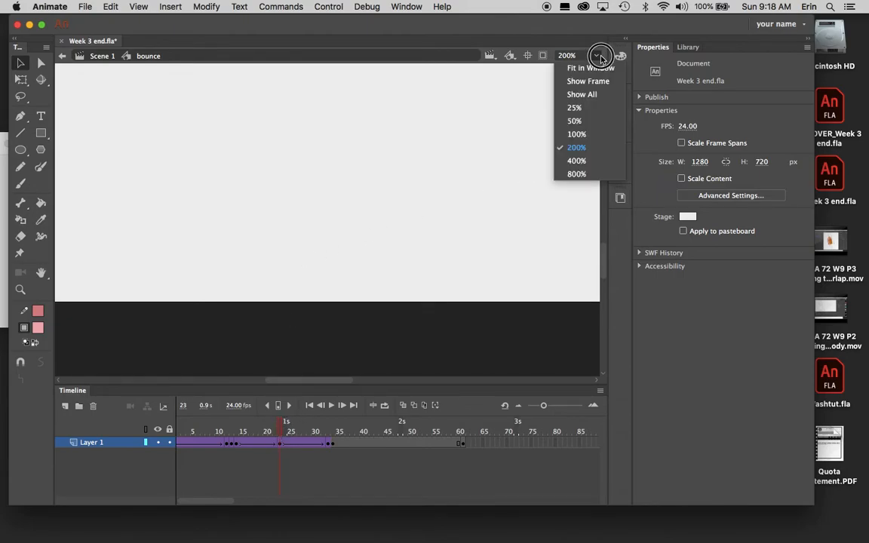
{"action": "left_click", "coordinate": [587, 133]}
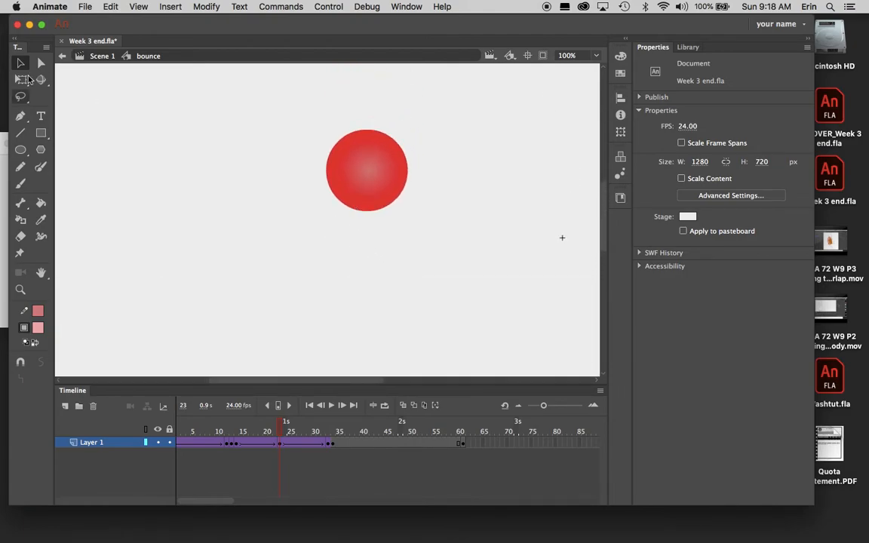
{"action": "left_click", "coordinate": [351, 149]}
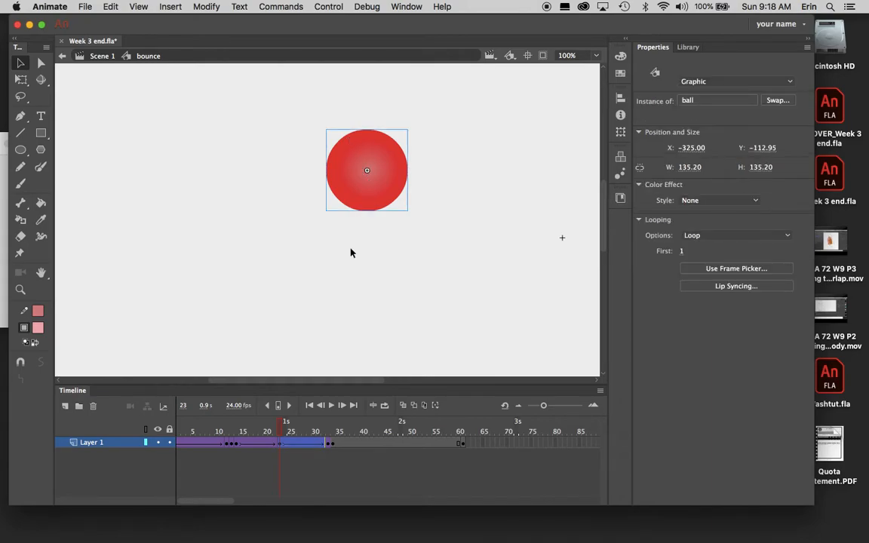
- Compare the squashed ball shape at frame 34 with the one in the keyframe at frame 61, viewed at 200%
{"action": "left_click", "coordinate": [332, 431]}
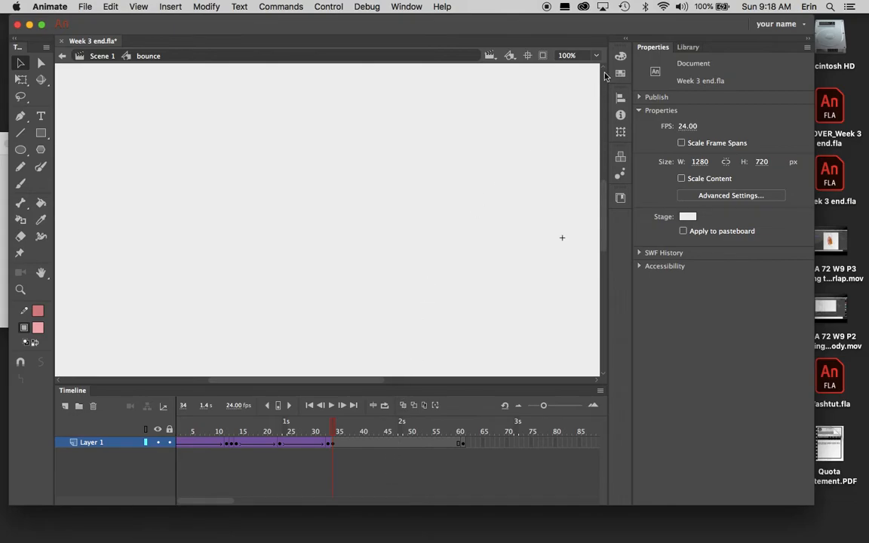
{"action": "left_click", "coordinate": [596, 55]}
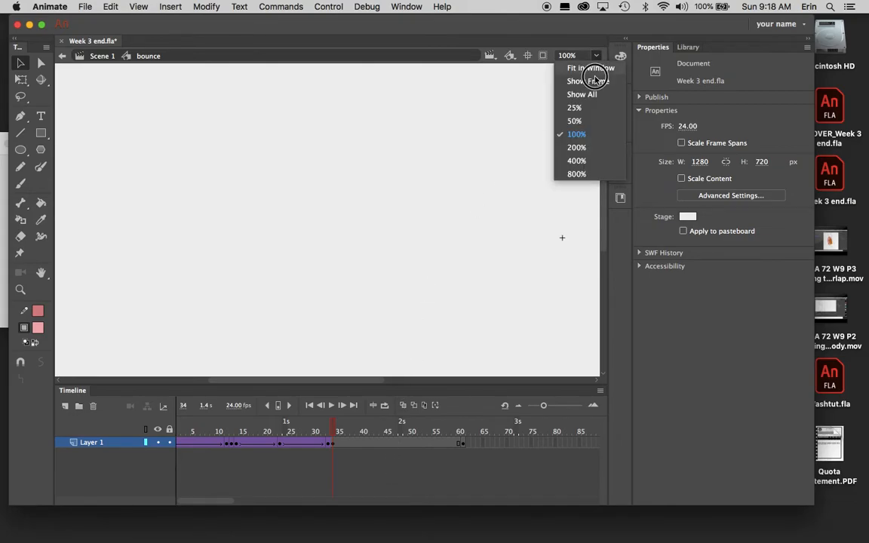
{"action": "left_click", "coordinate": [581, 150]}
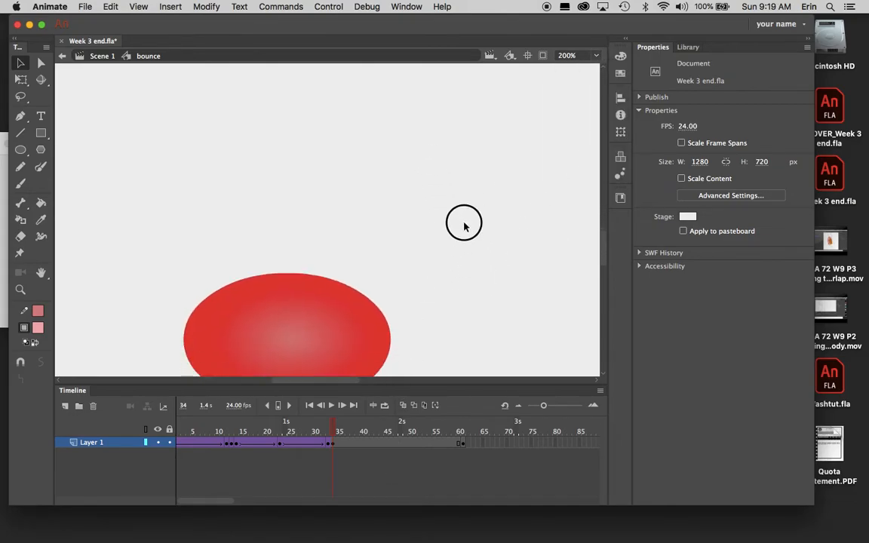
{"action": "left_click_drag", "start_coordinate": [463, 236], "coordinate": [474, 185]}
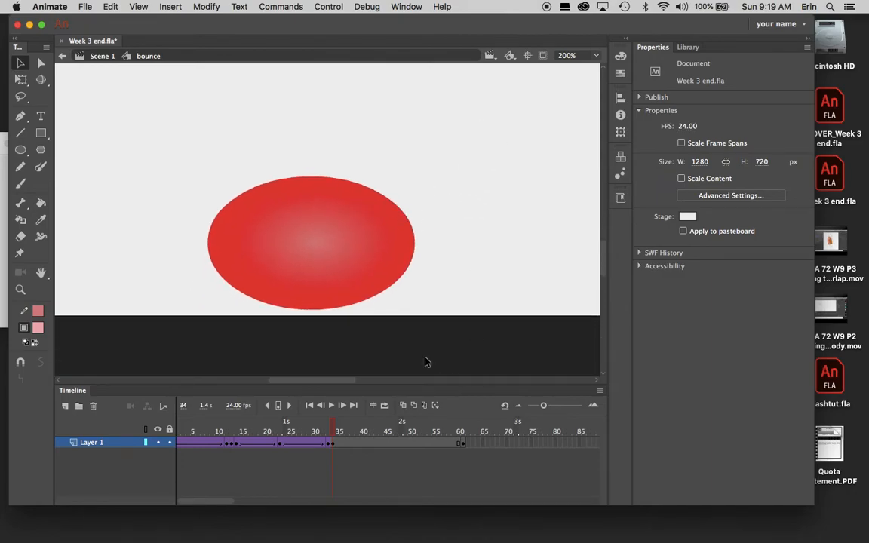
{"action": "left_click", "coordinate": [464, 425]}
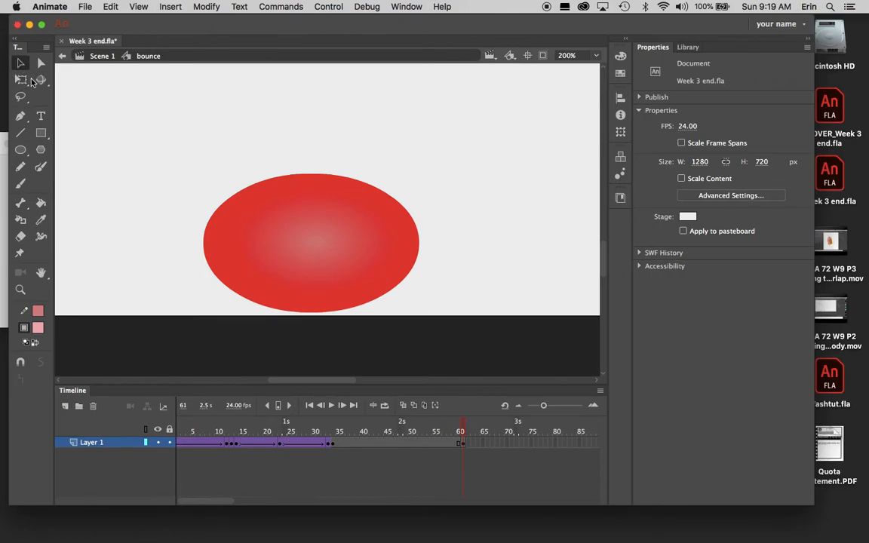
- Show Layer 1 as outlines, delete the outer ring from the ball shape at frame 61, and compare it with frame 34
{"action": "left_click", "coordinate": [146, 442]}
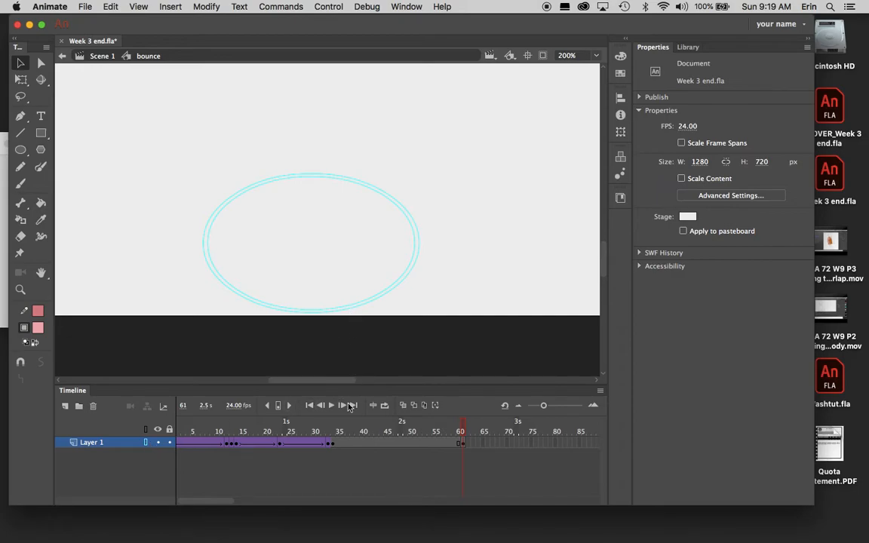
{"action": "left_click", "coordinate": [363, 306]}
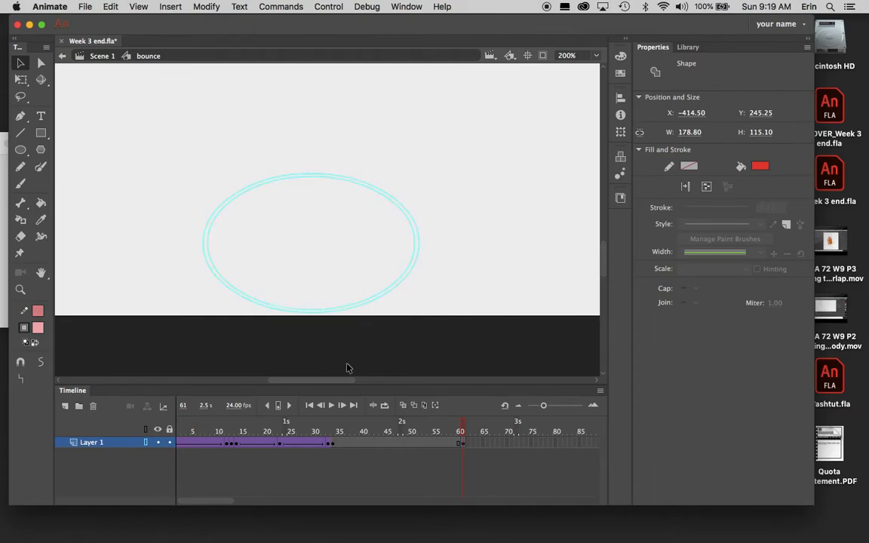
{"action": "left_click", "coordinate": [348, 365]}
{"action": "left_click", "coordinate": [364, 305]}
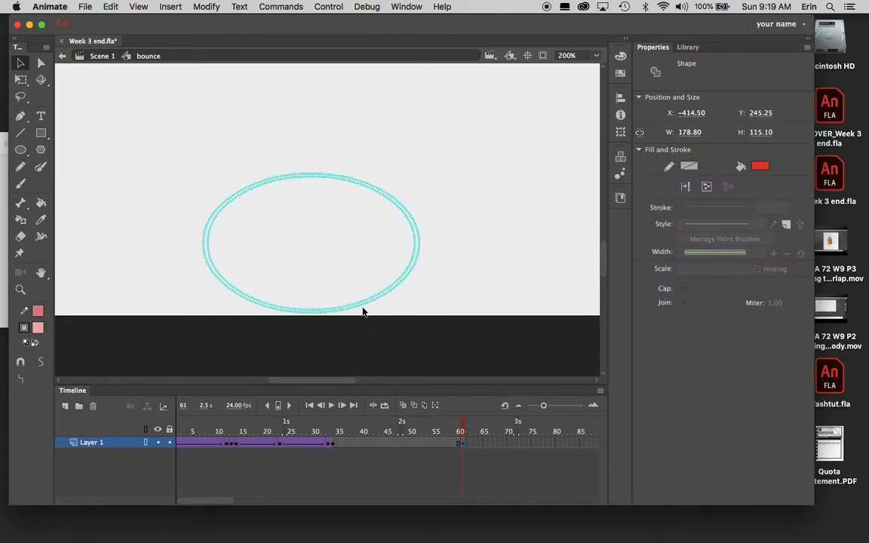
{"action": "left_click", "coordinate": [360, 320]}
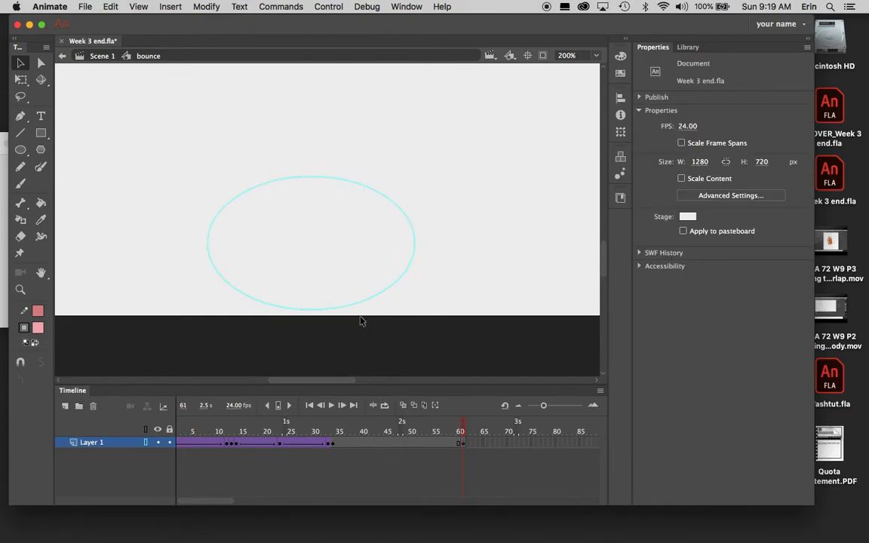
{"action": "left_click", "coordinate": [332, 428]}
{"action": "left_click", "coordinate": [460, 425]}
- Pull the ball outline's lower sides outward at frame 61, and straighten the dent in its lower right edge with the Subselection tool
{"action": "left_click", "coordinate": [209, 252]}
{"action": "left_click", "coordinate": [190, 333]}
{"action": "left_click_drag", "start_coordinate": [210, 247], "coordinate": [186, 286]}
{"action": "left_click_drag", "start_coordinate": [410, 273], "coordinate": [428, 299]}
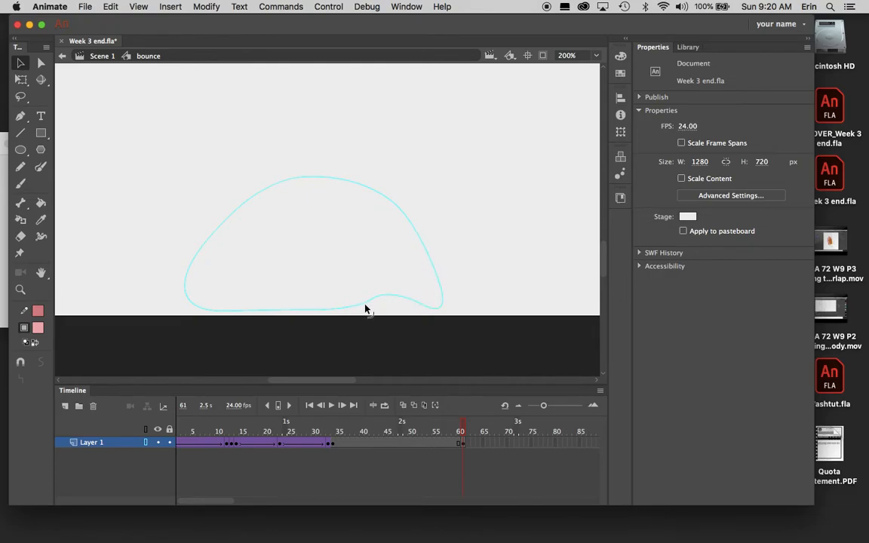
{"action": "left_click", "coordinate": [40, 62]}
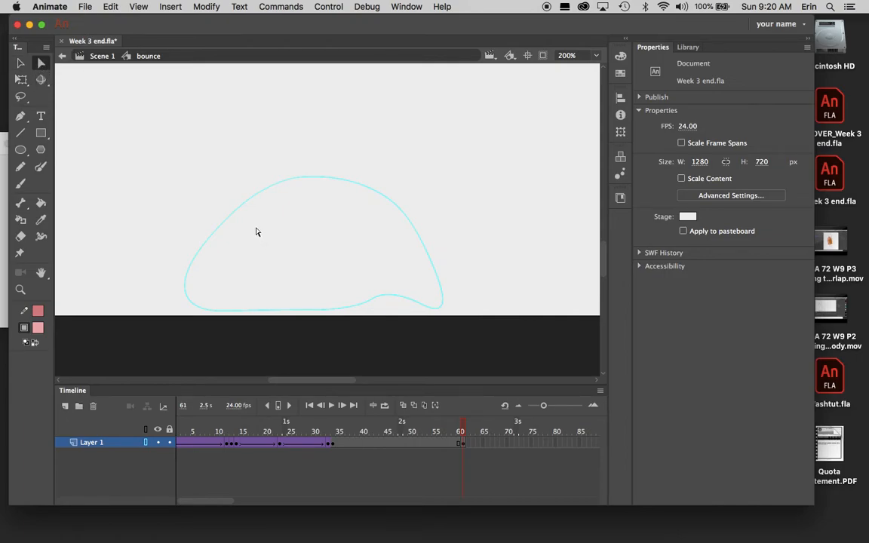
{"action": "left_click", "coordinate": [243, 204]}
{"action": "left_click_drag", "start_coordinate": [374, 305], "coordinate": [395, 304]}
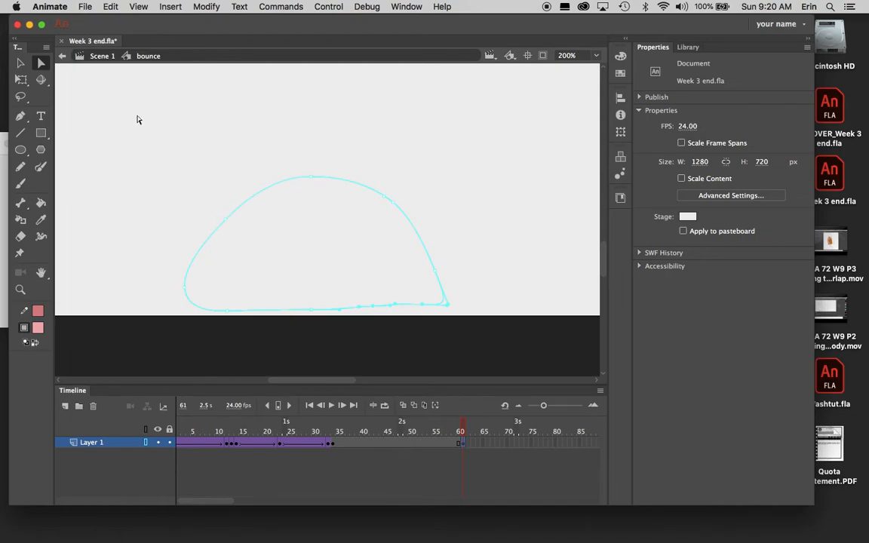
- Move the anchor points along the top of the frame 61 outline down to collapse the ball into a low puddle
{"action": "left_click", "coordinate": [41, 64]}
{"action": "left_click_drag", "start_coordinate": [229, 222], "coordinate": [240, 260]}
{"action": "left_click_drag", "start_coordinate": [314, 182], "coordinate": [305, 255]}
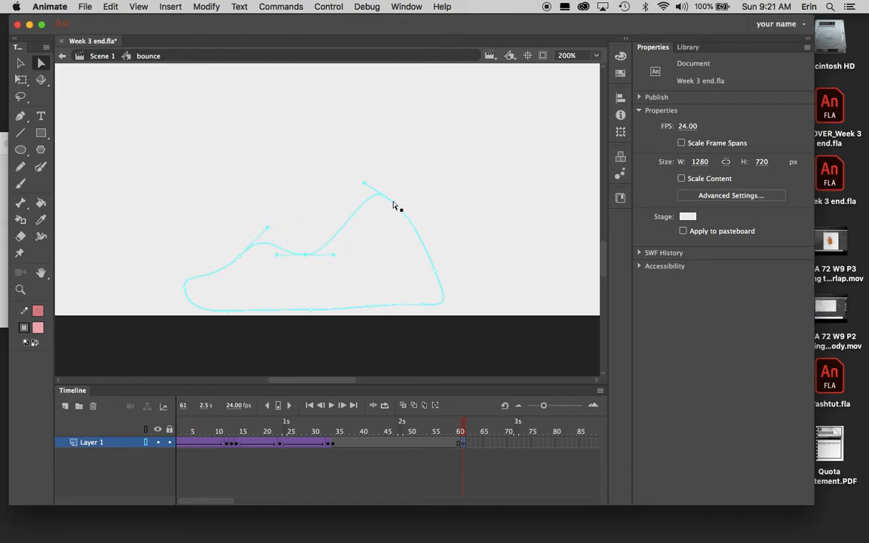
{"action": "left_click_drag", "start_coordinate": [394, 209], "coordinate": [389, 270]}
{"action": "left_click_drag", "start_coordinate": [382, 196], "coordinate": [361, 269]}
- Level the curve on the puddle outline's left hump, and lower the peak at its right end into a rounded tip
{"action": "left_click", "coordinate": [302, 259]}
{"action": "left_click", "coordinate": [305, 256]}
{"action": "left_click_drag", "start_coordinate": [271, 233], "coordinate": [279, 252]}
{"action": "left_click_drag", "start_coordinate": [426, 264], "coordinate": [427, 266]}
{"action": "key", "text": "super+z"}
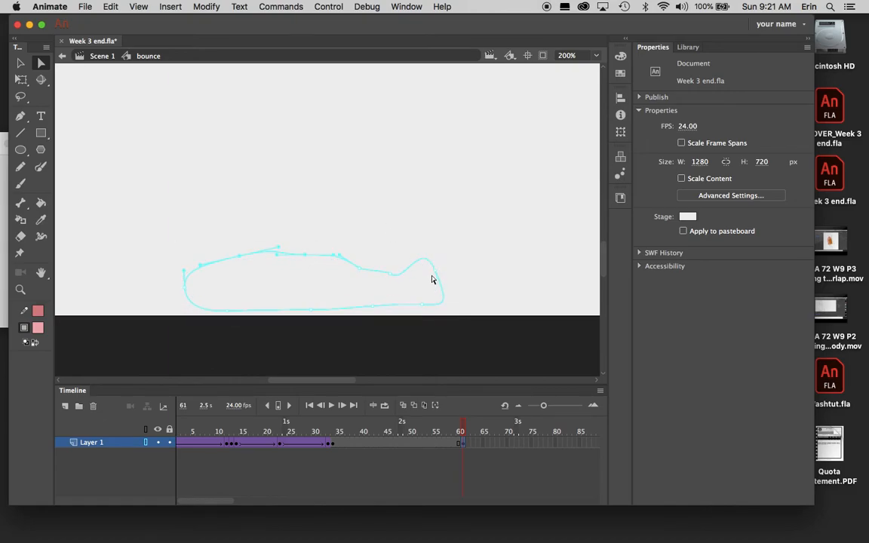
{"action": "left_click_drag", "start_coordinate": [438, 278], "coordinate": [409, 265]}
{"action": "left_click_drag", "start_coordinate": [468, 286], "coordinate": [436, 284]}
- Smooth and flatten the puddle outline's upper edge by adjusting its points and curve handles, and taper its left end
{"action": "left_click", "coordinate": [305, 254]}
{"action": "left_click_drag", "start_coordinate": [340, 255], "coordinate": [348, 264]}
{"action": "left_click", "coordinate": [325, 255]}
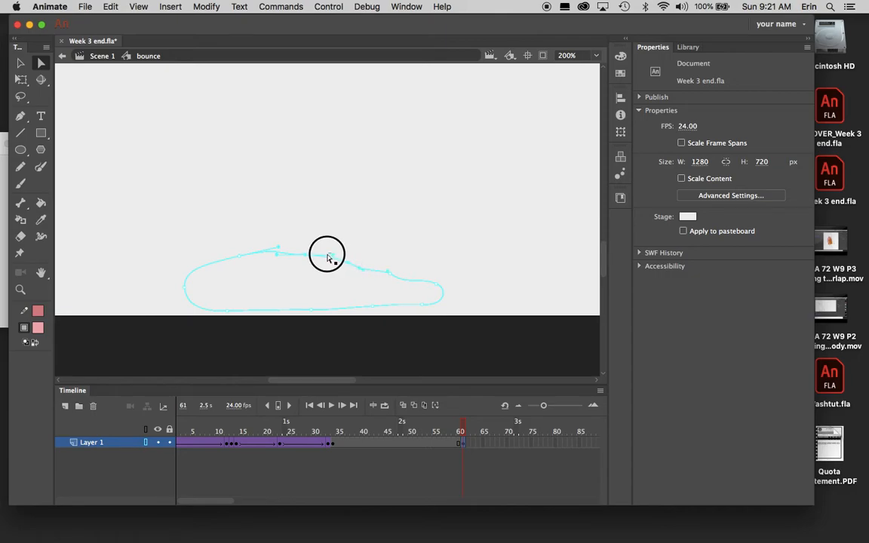
{"action": "left_click", "coordinate": [241, 258]}
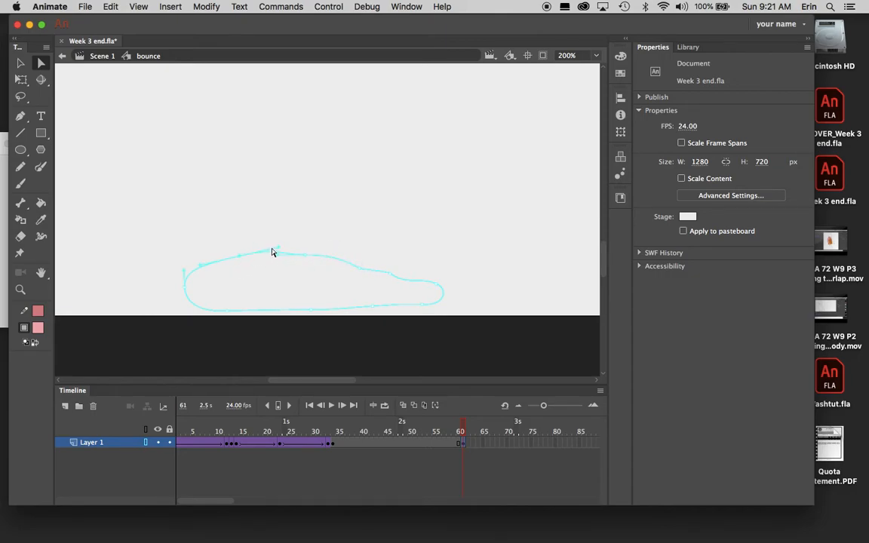
{"action": "left_click_drag", "start_coordinate": [277, 251], "coordinate": [252, 258]}
{"action": "left_click_drag", "start_coordinate": [198, 264], "coordinate": [211, 268]}
{"action": "left_click_drag", "start_coordinate": [200, 270], "coordinate": [242, 269]}
{"action": "left_click_drag", "start_coordinate": [307, 259], "coordinate": [346, 267]}
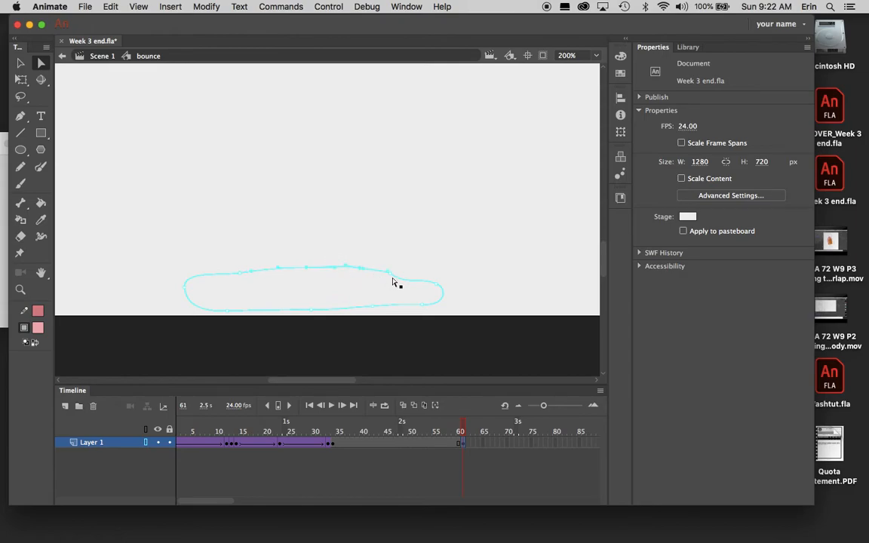
{"action": "left_click_drag", "start_coordinate": [388, 271], "coordinate": [383, 270]}
{"action": "left_click_drag", "start_coordinate": [186, 277], "coordinate": [184, 299]}
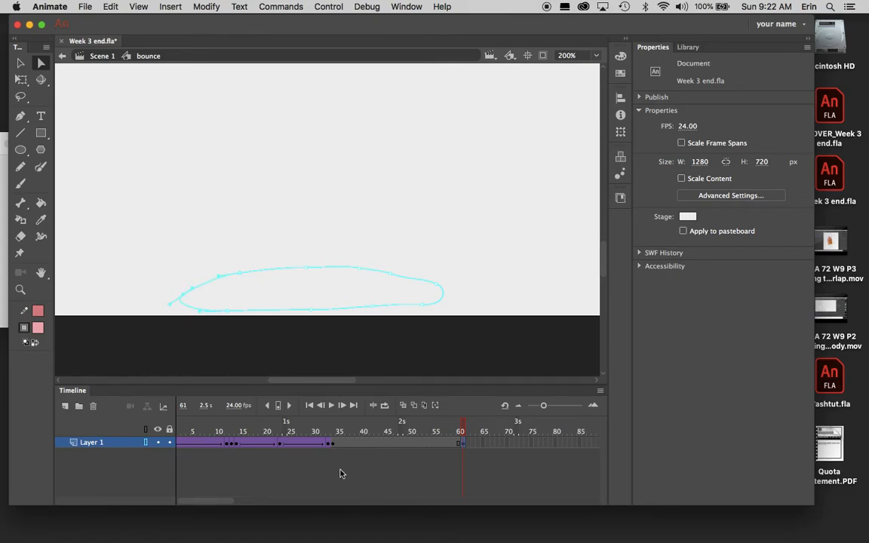
- Preview the puddle with its fill, and bend dips into its upper edge in outline view with the Selection tool
{"action": "left_click", "coordinate": [146, 442]}
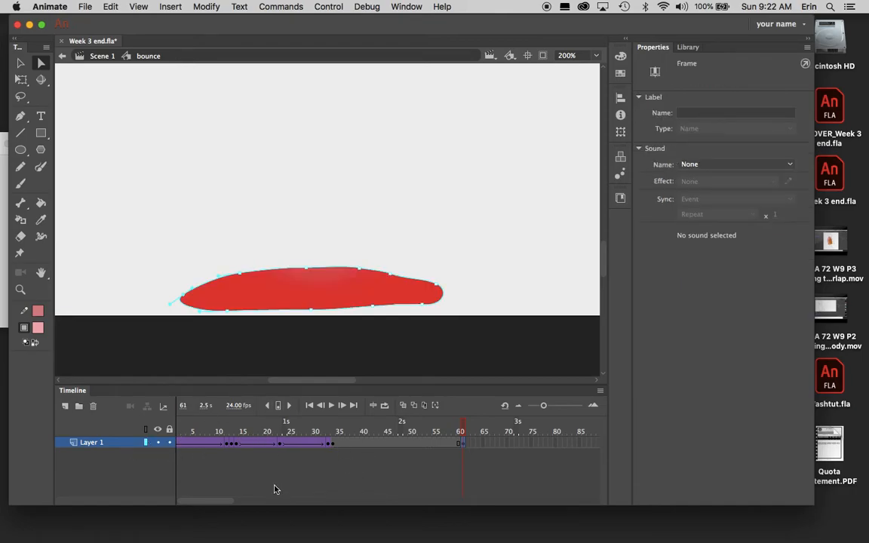
{"action": "left_click", "coordinate": [20, 62]}
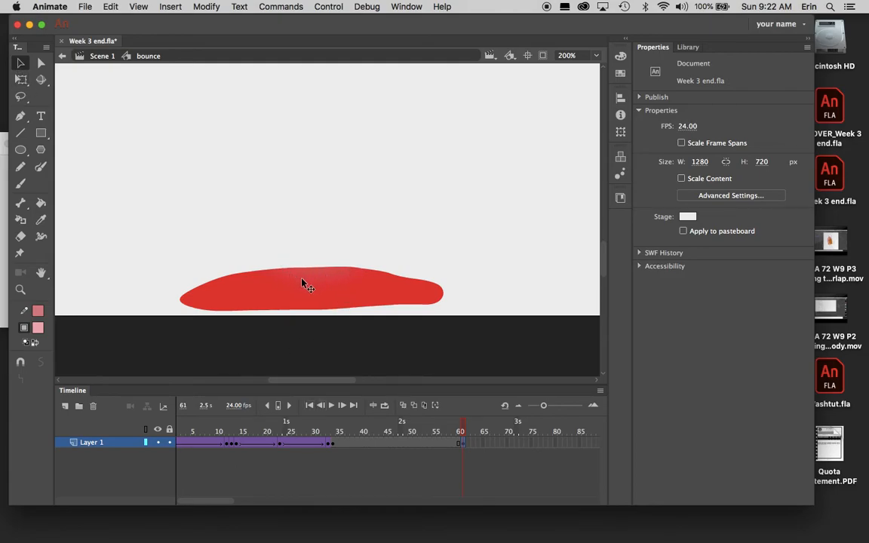
{"action": "left_click", "coordinate": [146, 442]}
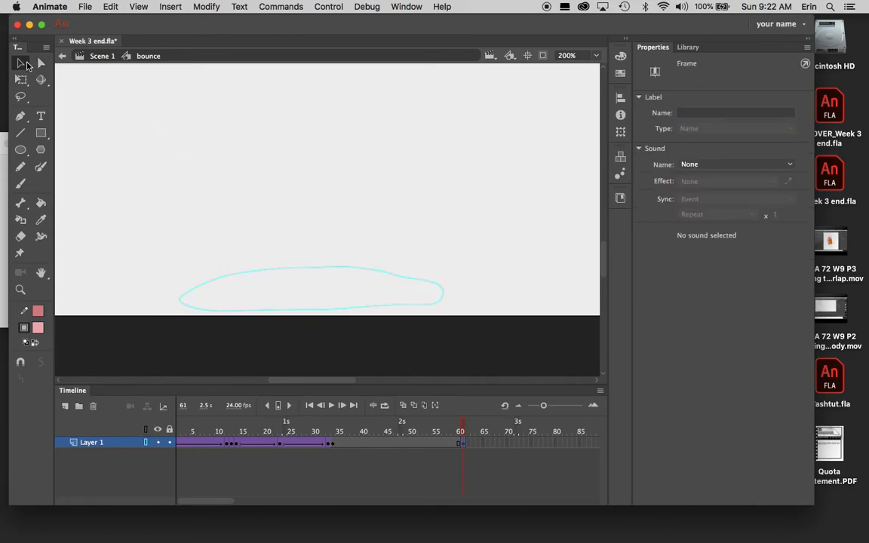
{"action": "left_click", "coordinate": [20, 65]}
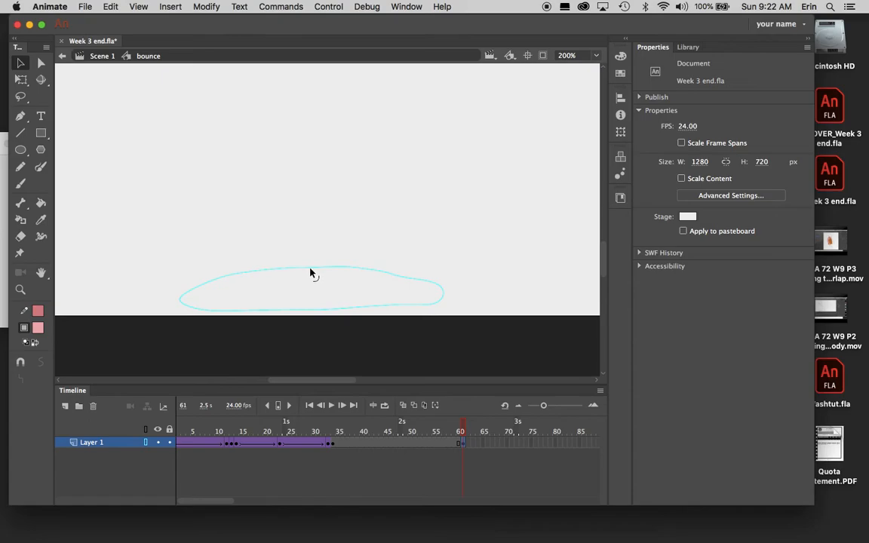
{"action": "left_click_drag", "start_coordinate": [309, 268], "coordinate": [379, 284]}
{"action": "left_click", "coordinate": [393, 282]}
{"action": "left_click", "coordinate": [400, 284]}
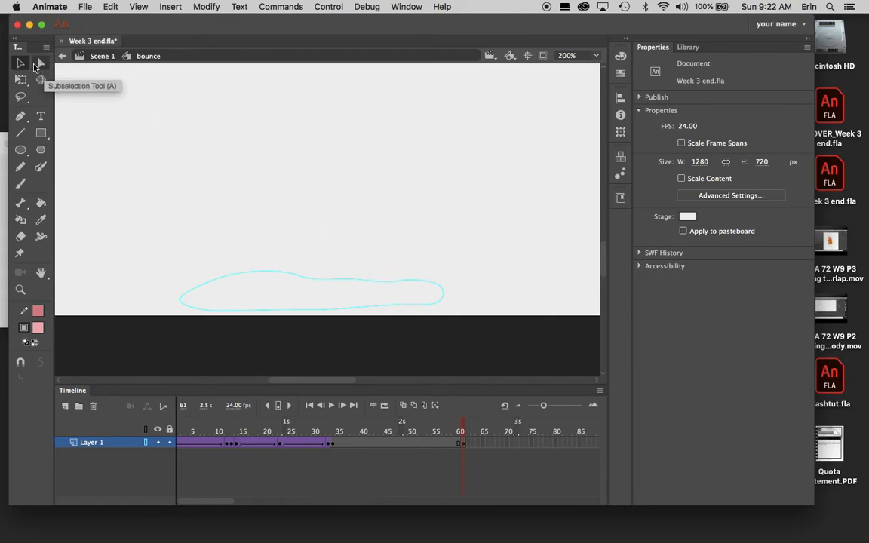
{"action": "left_click_drag", "start_coordinate": [257, 277], "coordinate": [255, 281]}
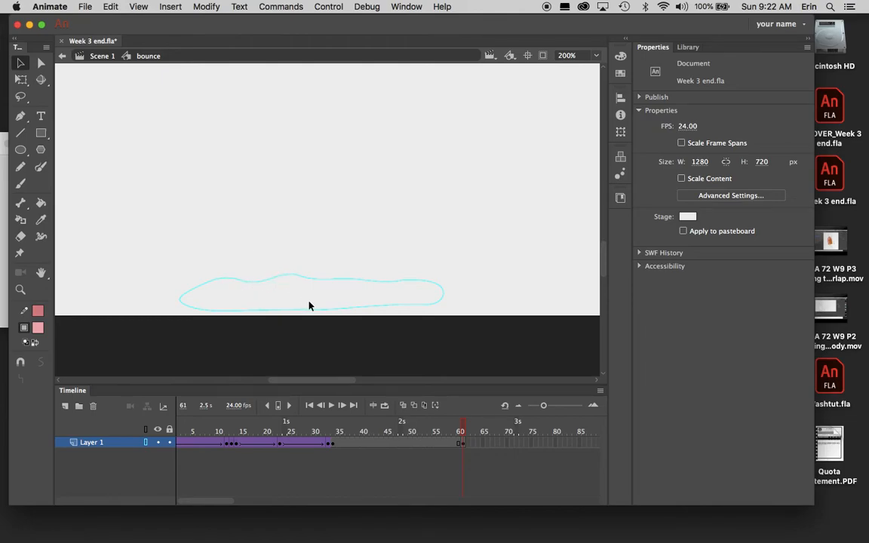
- Turn off the outline view of Layer 1 and reshape the puddle's right end into a tapered point
{"action": "left_click", "coordinate": [146, 443]}
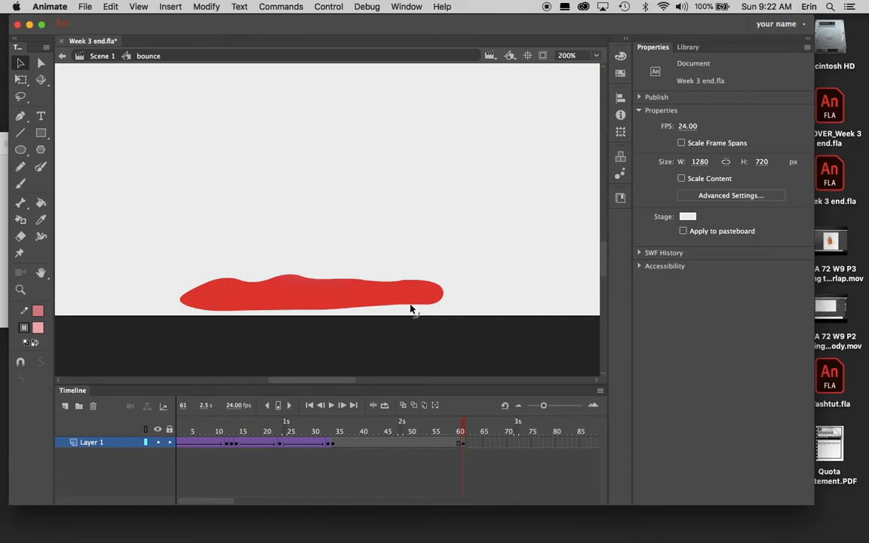
{"action": "left_click_drag", "start_coordinate": [410, 308], "coordinate": [441, 308]}
{"action": "left_click_drag", "start_coordinate": [402, 281], "coordinate": [423, 287]}
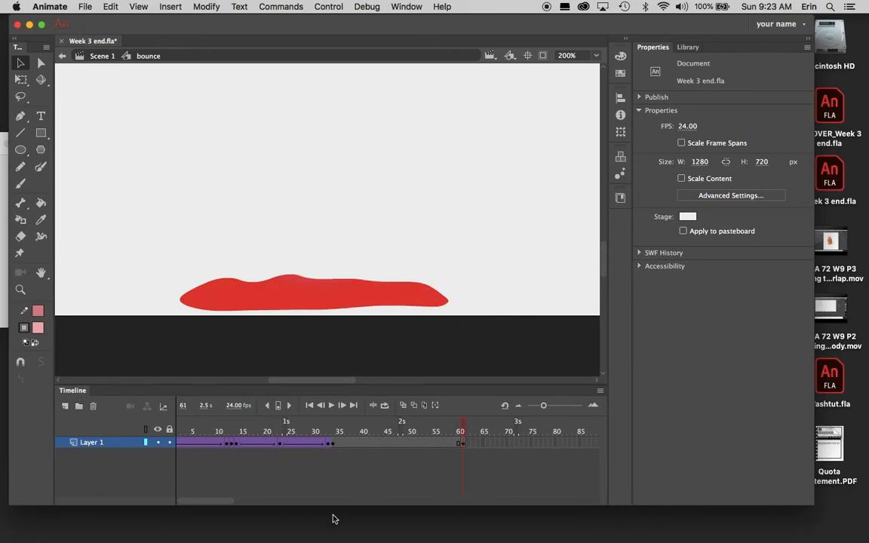
- Create a shape tween between the keyframes at frames 34 and 61, and scrub through the melt to frame 60
{"action": "right_click", "coordinate": [394, 447]}
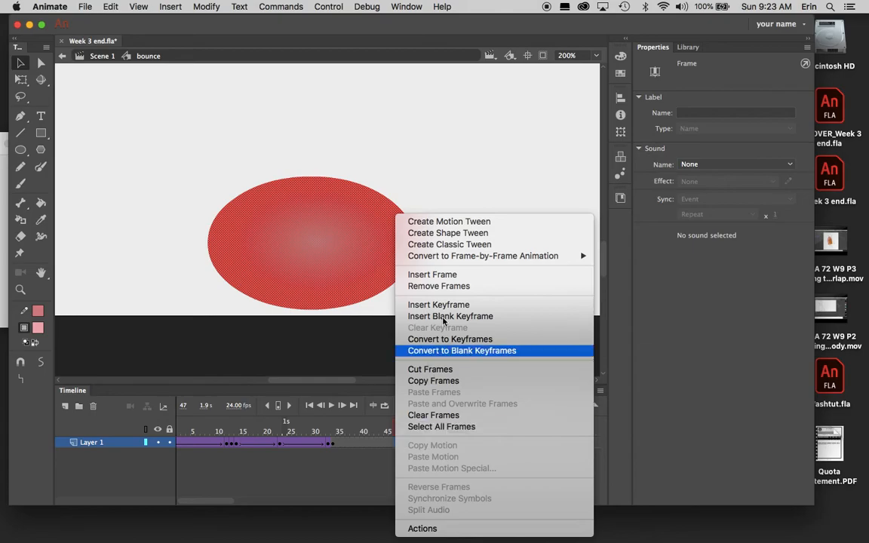
{"action": "left_click", "coordinate": [451, 287]}
{"action": "left_click", "coordinate": [398, 443]}
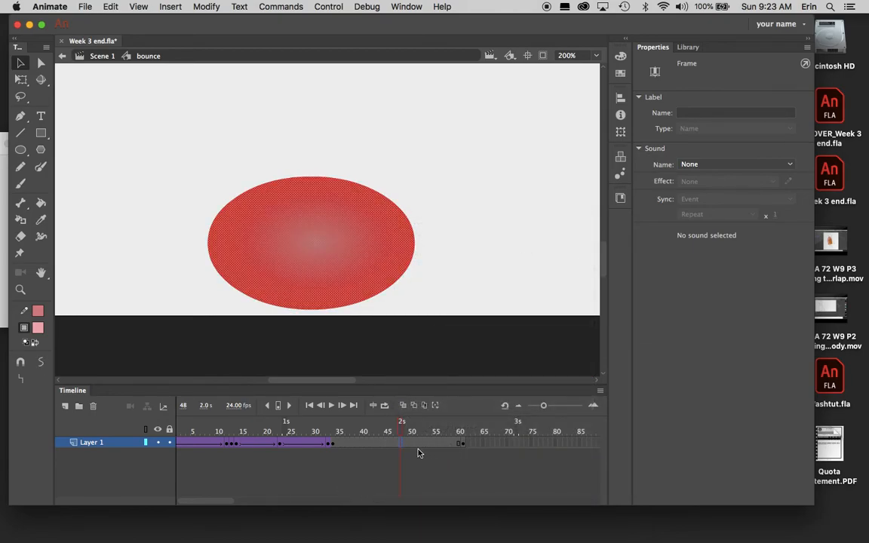
{"action": "right_click", "coordinate": [402, 449]}
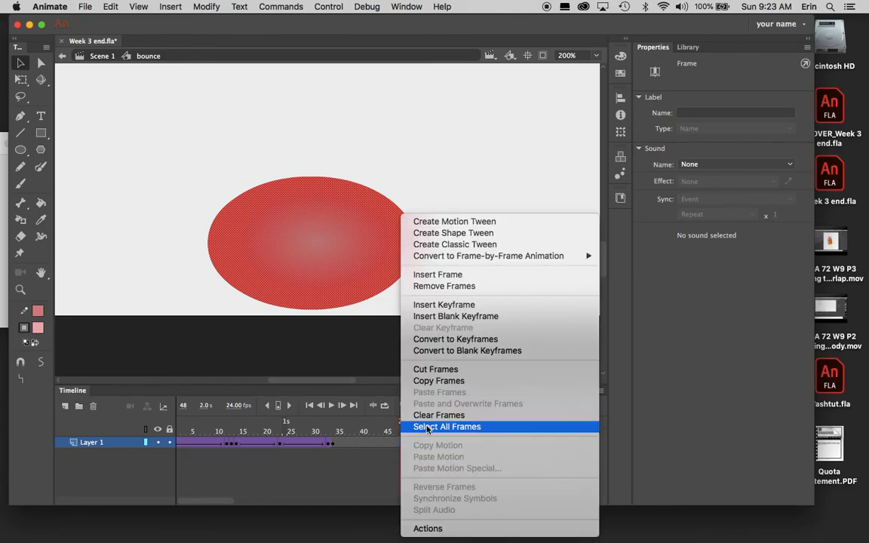
{"action": "left_click", "coordinate": [473, 237]}
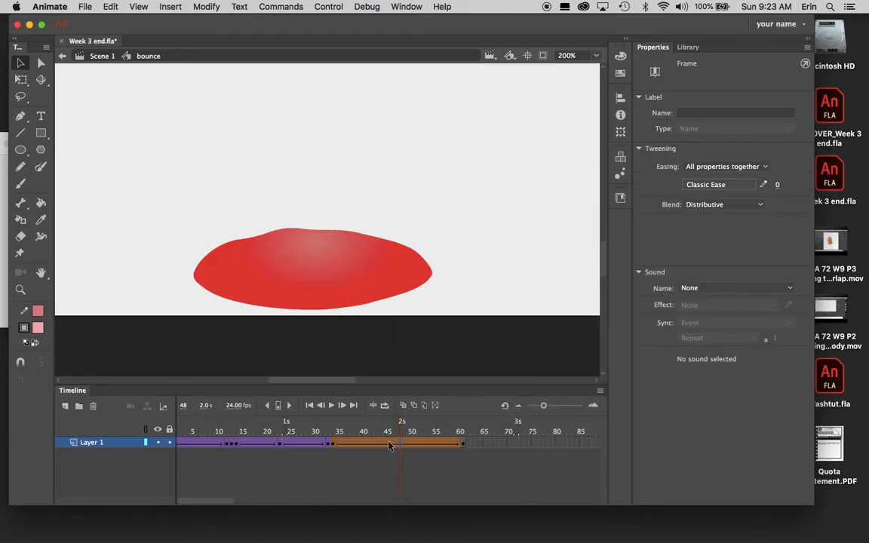
{"action": "left_click_drag", "start_coordinate": [401, 427], "coordinate": [467, 495]}
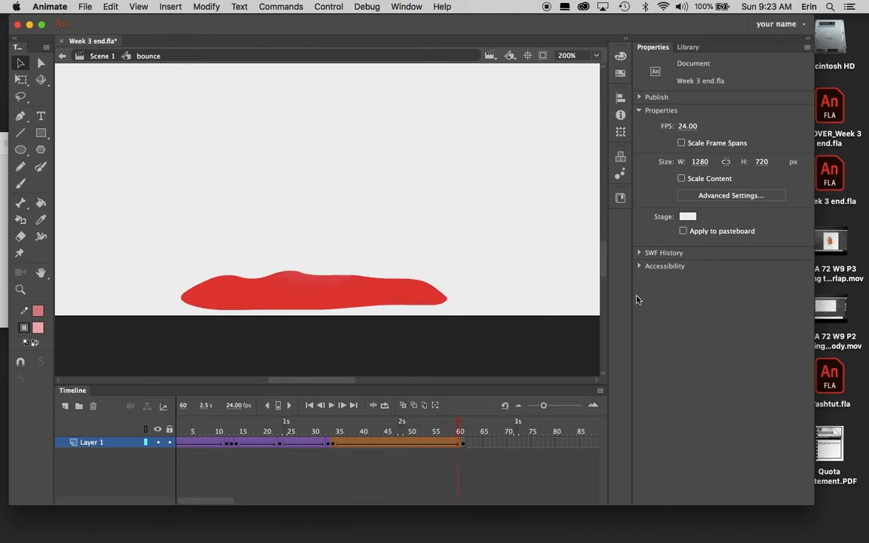
- Apply a custom S-shaped ease to the shape tween so the melt starts and ends slowly, and scrub through it to check
{"action": "left_click", "coordinate": [397, 448]}
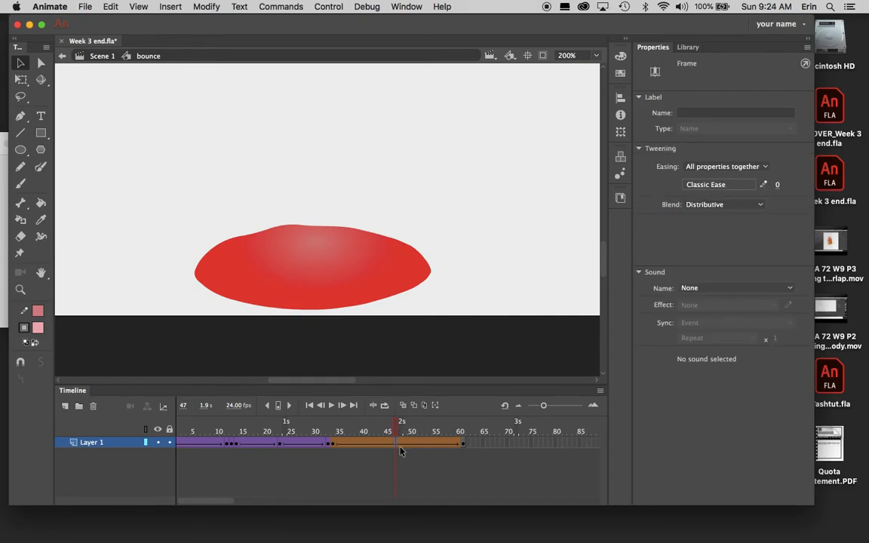
{"action": "left_click", "coordinate": [763, 186]}
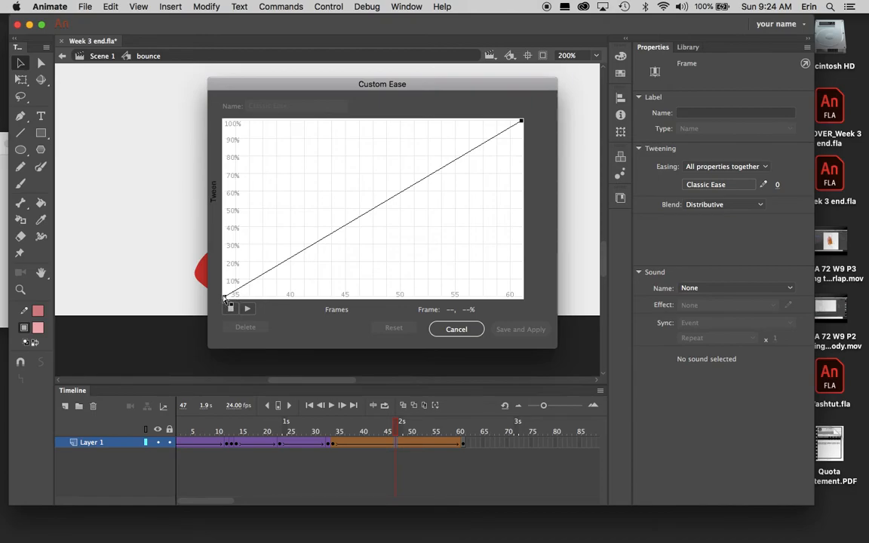
{"action": "left_click", "coordinate": [225, 297]}
{"action": "left_click_drag", "start_coordinate": [324, 241], "coordinate": [360, 304]}
{"action": "left_click", "coordinate": [520, 122]}
{"action": "left_click_drag", "start_coordinate": [422, 183], "coordinate": [360, 116]}
{"action": "left_click", "coordinate": [224, 297]}
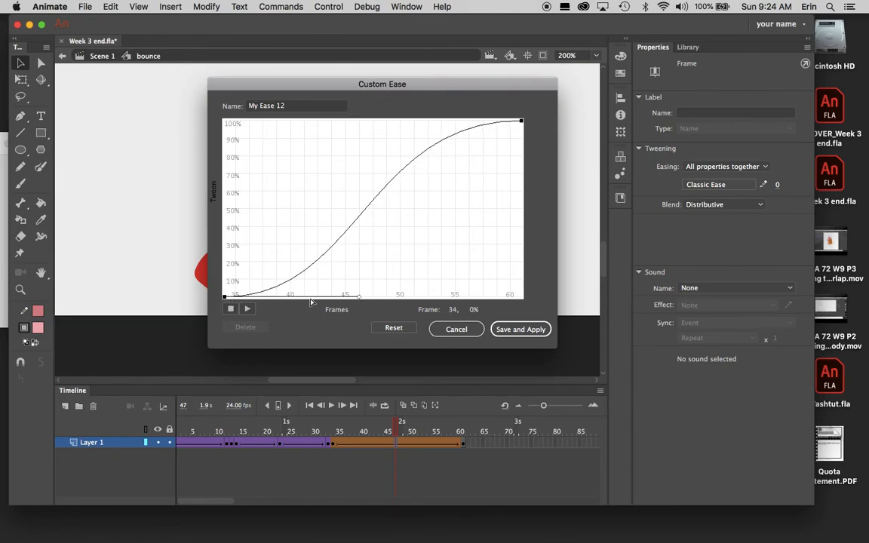
{"action": "left_click_drag", "start_coordinate": [325, 270], "coordinate": [380, 298]}
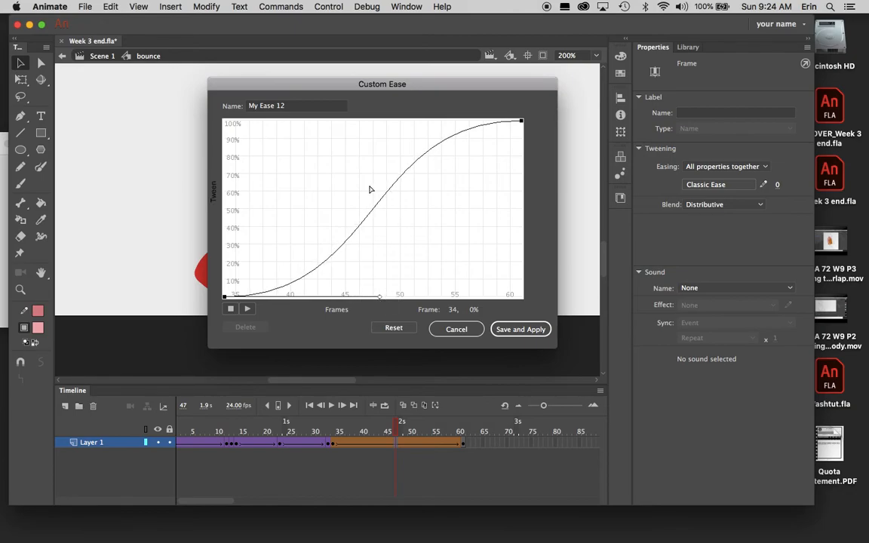
{"action": "left_click", "coordinate": [522, 330]}
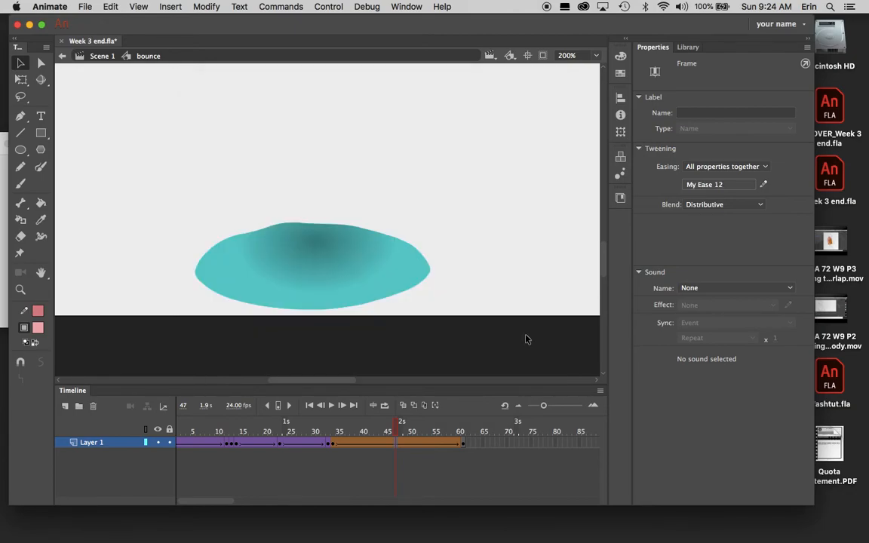
{"action": "left_click", "coordinate": [440, 481]}
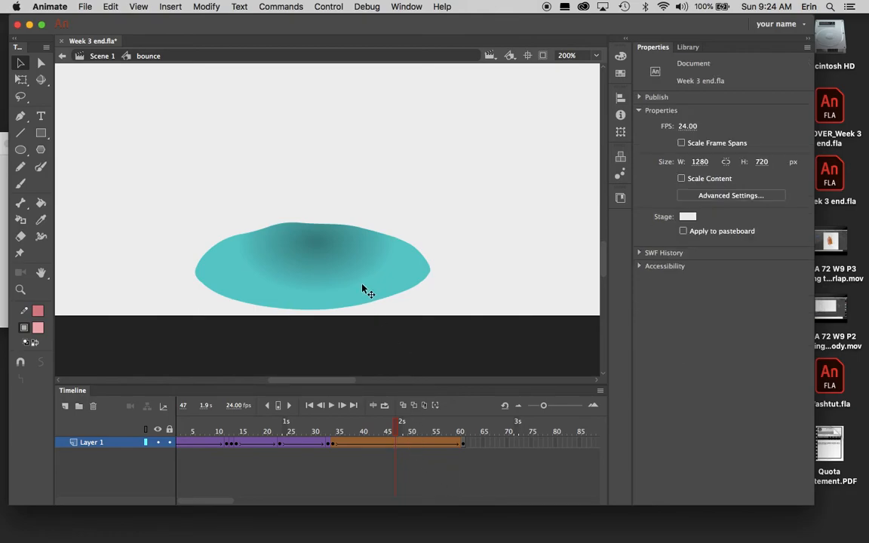
{"action": "left_click_drag", "start_coordinate": [396, 423], "coordinate": [407, 442]}
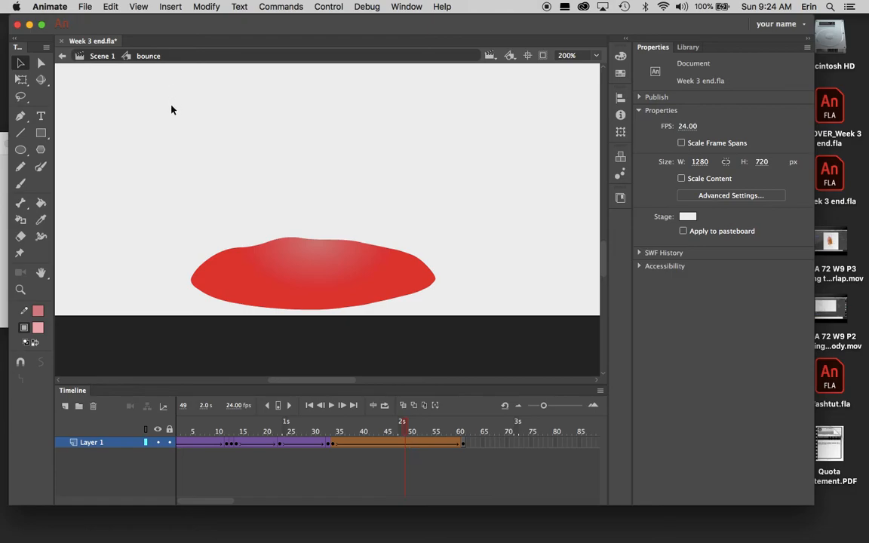
- Return from the bounce symbol to Scene 1, rewind to frame 1, and show the full frame in an enlarged window
{"action": "left_click", "coordinate": [102, 57]}
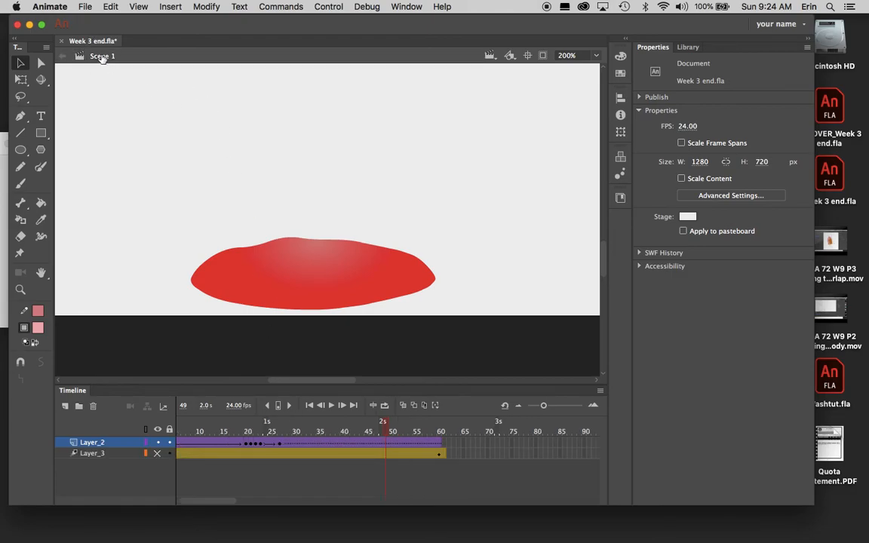
{"action": "left_click_drag", "start_coordinate": [387, 430], "coordinate": [164, 419]}
{"action": "left_click", "coordinate": [596, 56]}
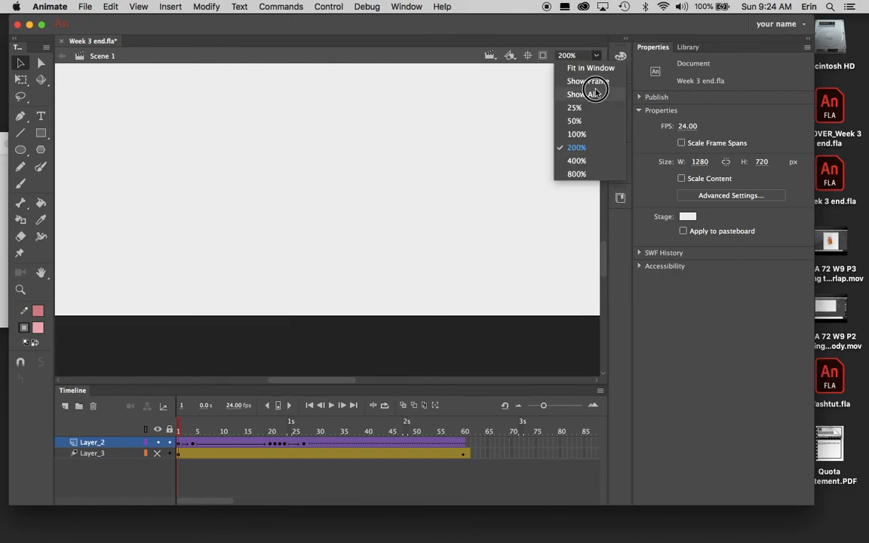
{"action": "left_click", "coordinate": [598, 80]}
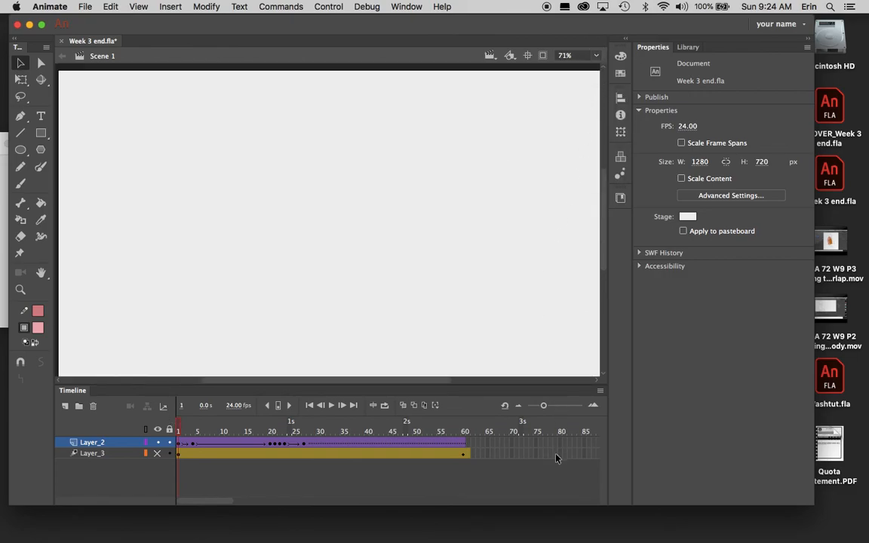
{"action": "left_click", "coordinate": [821, 514]}
{"action": "left_click_drag", "start_coordinate": [814, 508], "coordinate": [846, 534]}
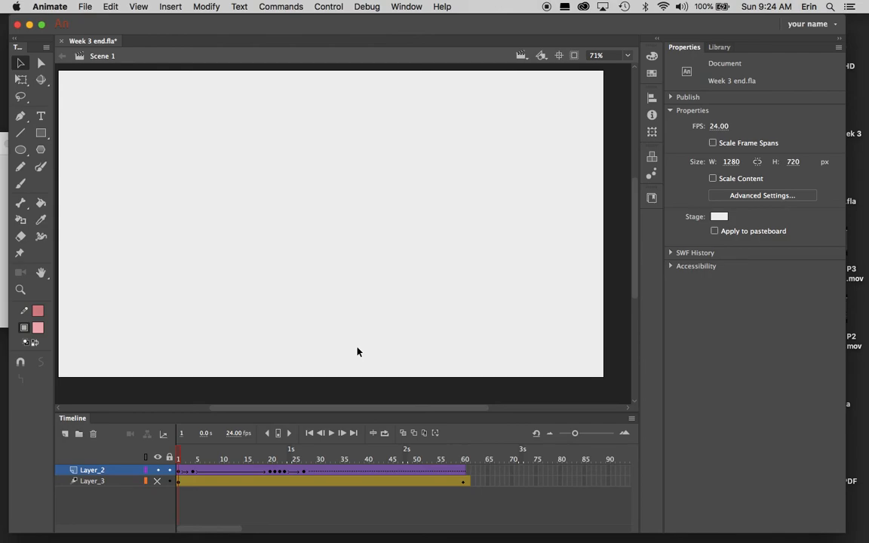
- Play the main scene and scrub through the bounce and melt up to frame 57 to check the ball's movement
{"action": "key", "text": "Return"}
{"action": "left_click_drag", "start_coordinate": [344, 456], "coordinate": [384, 495]}
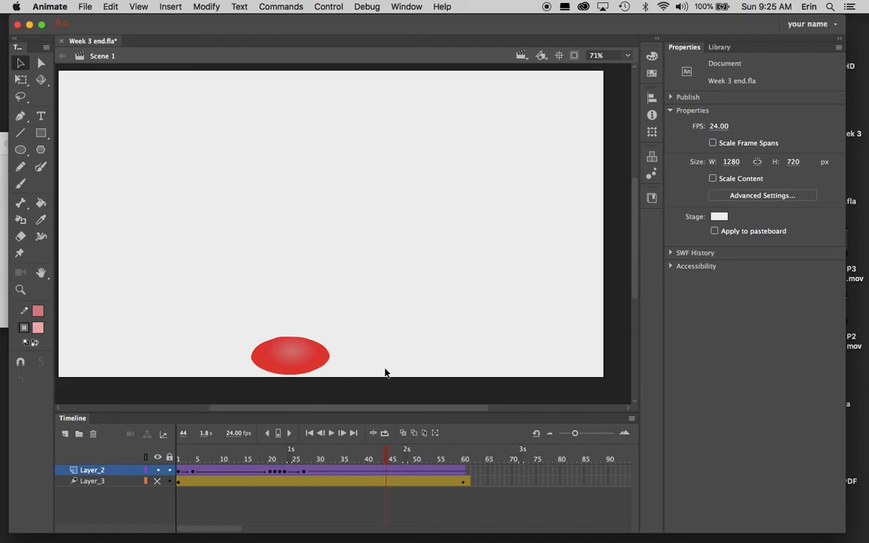
{"action": "left_click", "coordinate": [405, 453]}
{"action": "left_click_drag", "start_coordinate": [435, 462], "coordinate": [451, 462]}
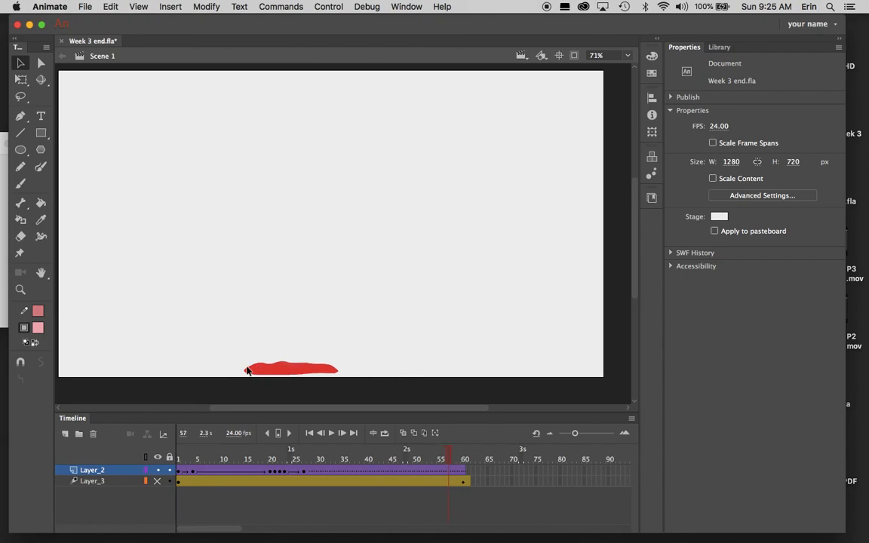
{"action": "left_click_drag", "start_coordinate": [188, 472], "coordinate": [385, 477]}
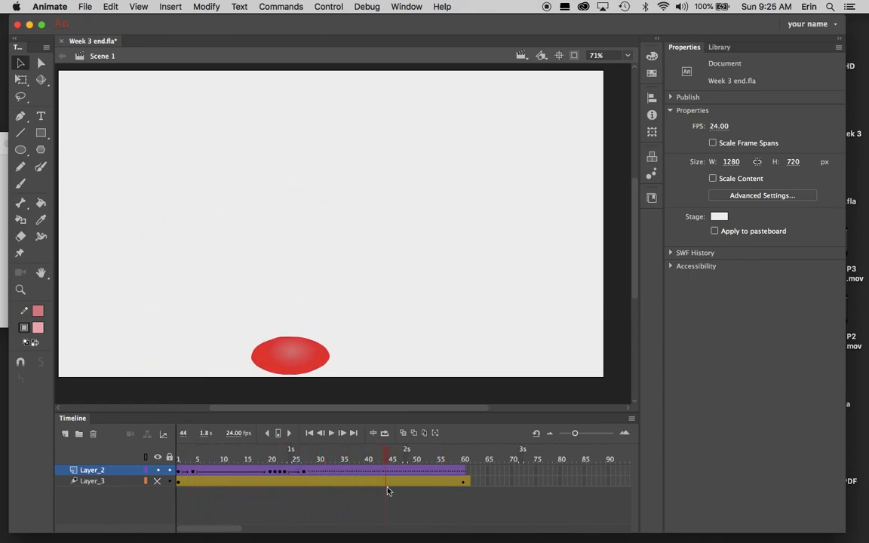
{"action": "left_click_drag", "start_coordinate": [326, 459], "coordinate": [424, 491]}
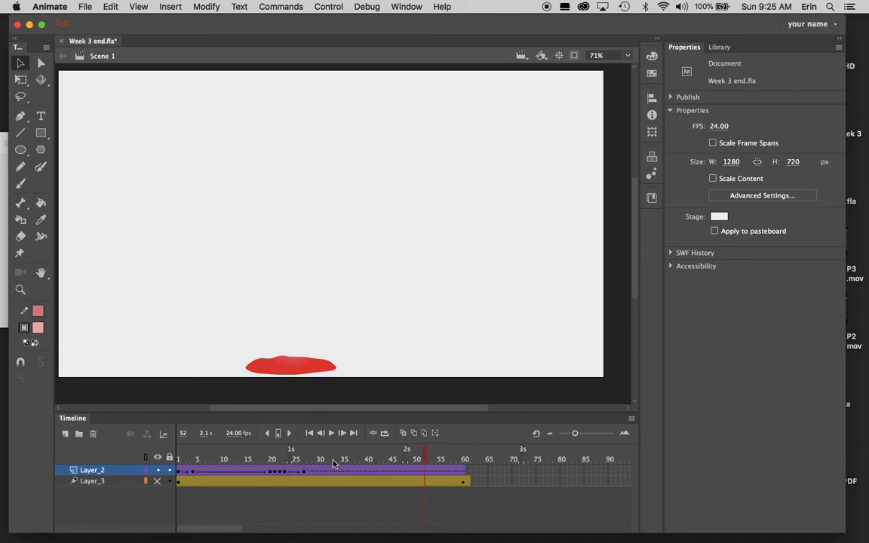
- Insert a keyframe at frame 60 of Layer_2 and move the puddle horizontally to the stage's lower right corner, at X about 1481
{"action": "left_click_drag", "start_coordinate": [427, 453], "coordinate": [467, 473]}
{"action": "left_click", "coordinate": [464, 476]}
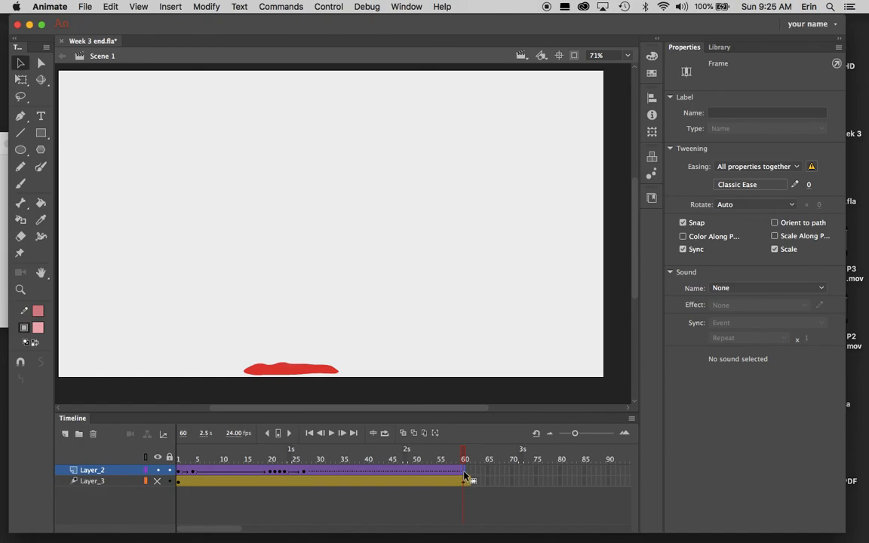
{"action": "key", "text": "F6"}
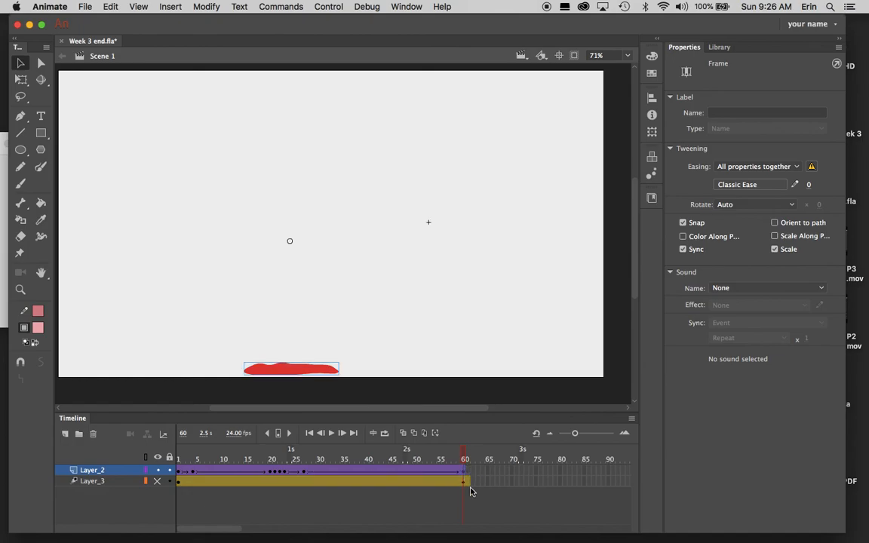
{"action": "left_click", "coordinate": [23, 65]}
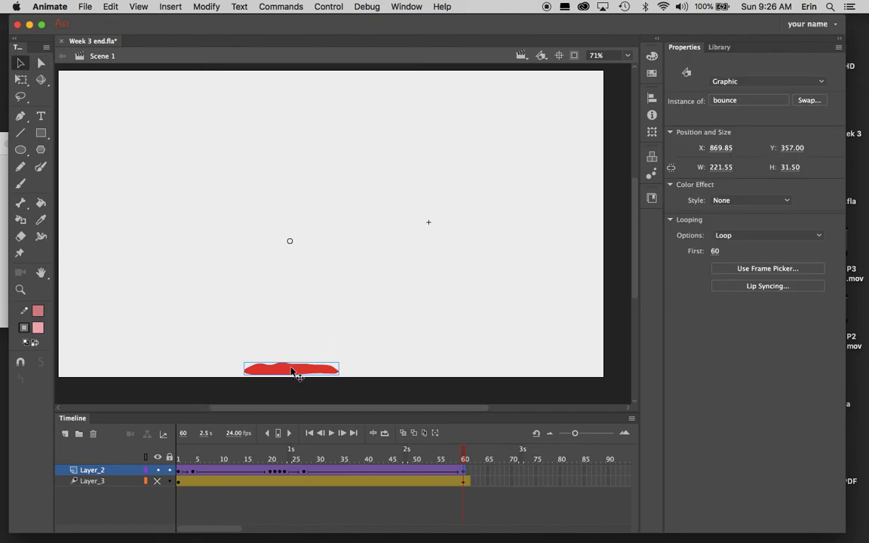
{"action": "left_click_drag", "start_coordinate": [292, 372], "coordinate": [553, 386]}
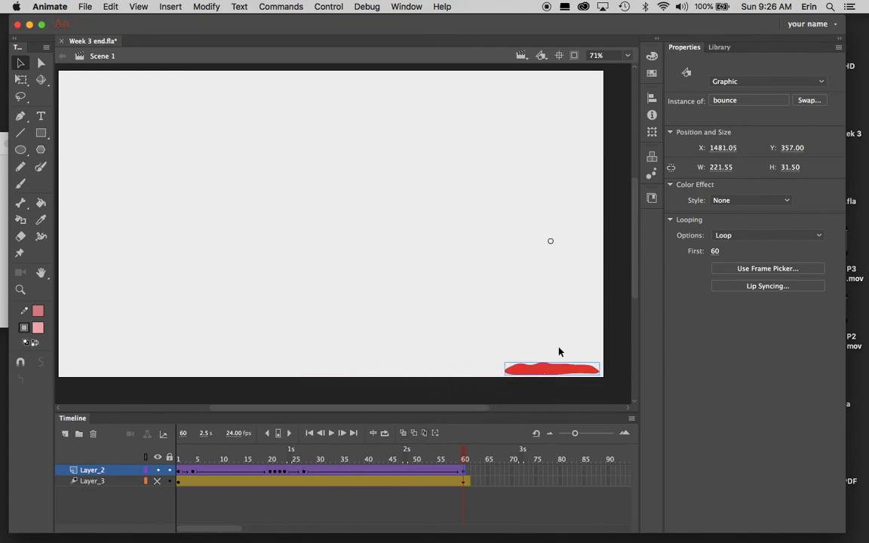
- Scrub the moving ball to frame 33, open the bounce symbol in place, and examine its melt up to frame 48
{"action": "left_click_drag", "start_coordinate": [180, 459], "coordinate": [341, 480]}
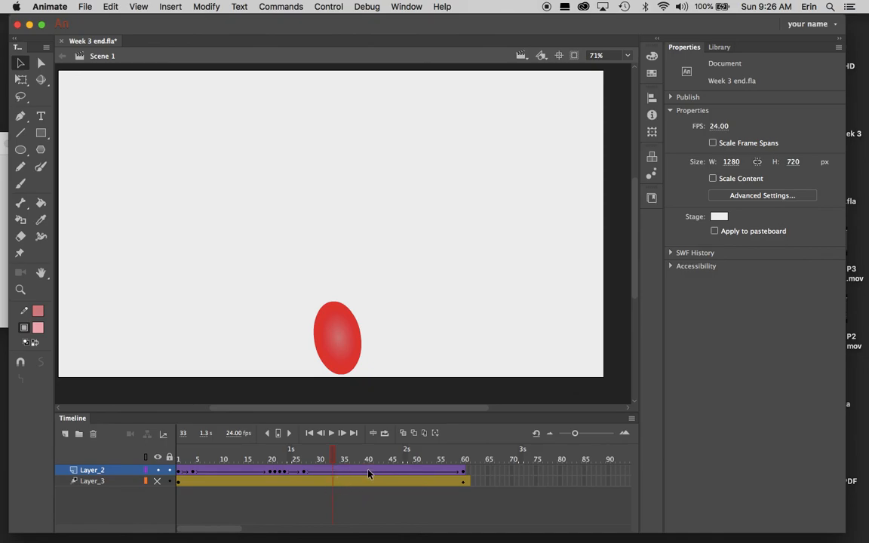
{"action": "double_click", "coordinate": [337, 331]}
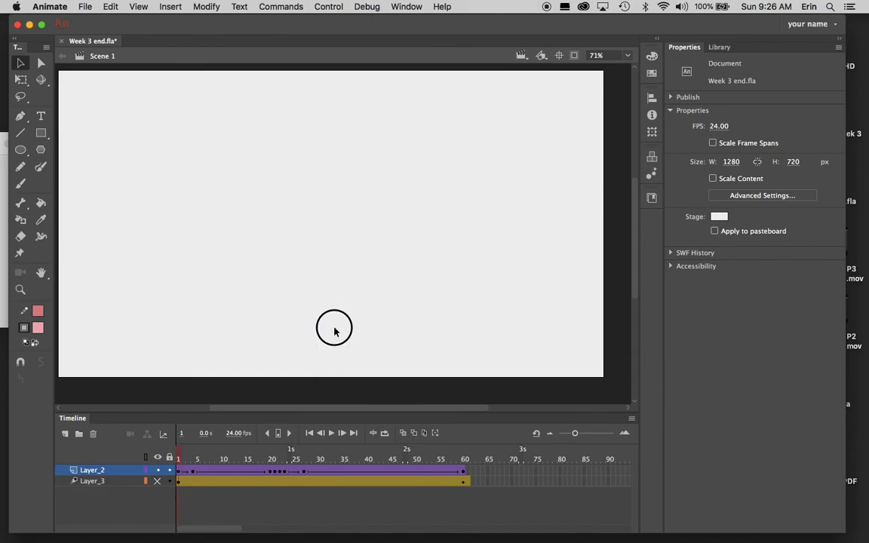
{"action": "left_click_drag", "start_coordinate": [334, 455], "coordinate": [406, 470]}
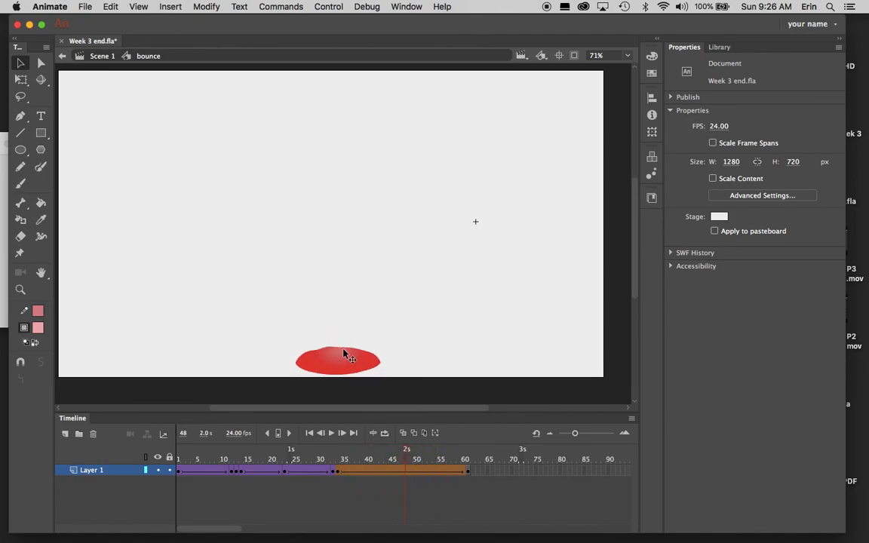